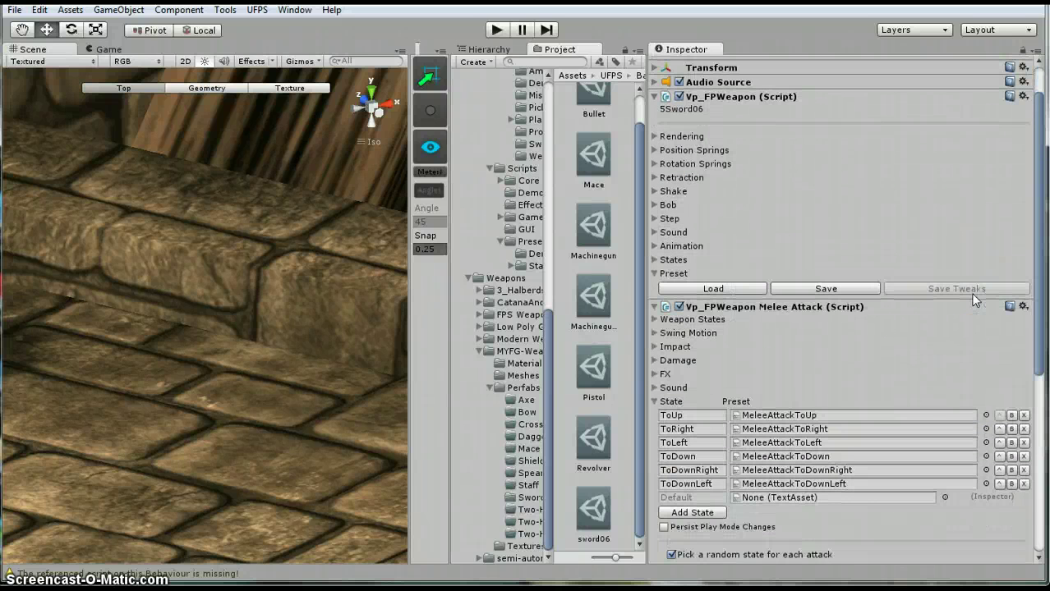
- Show the Hierarchy with AdvancedPlayer > FPSCamera's weapons, including 5Sword06 and 4Mace
{"action": "scroll", "coordinate": [973, 300], "scroll_direction": "up", "scroll_amount": 3}
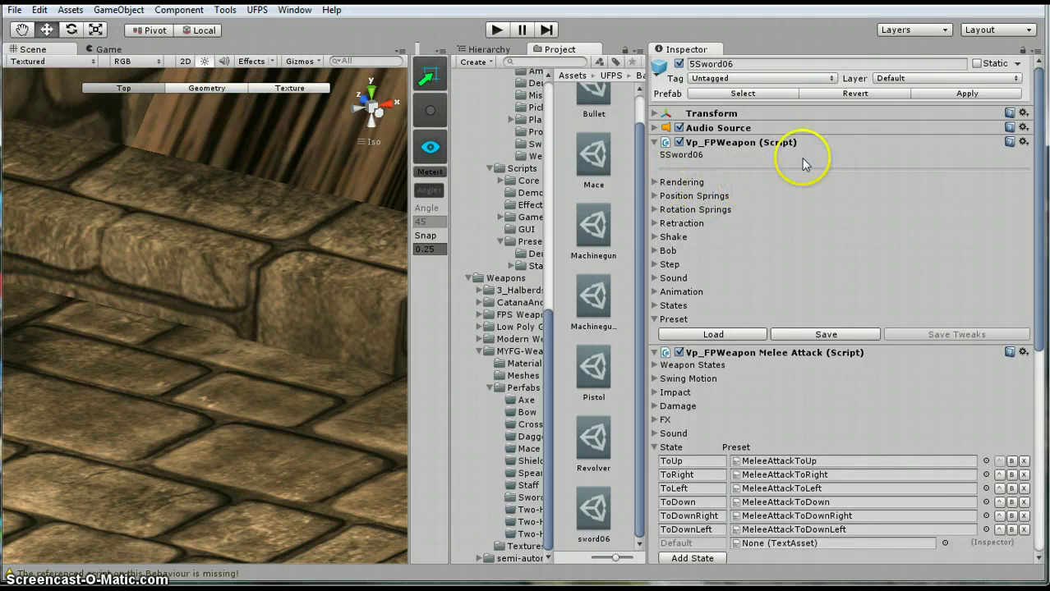
{"action": "scroll", "coordinate": [621, 228], "scroll_direction": "up", "scroll_amount": 1}
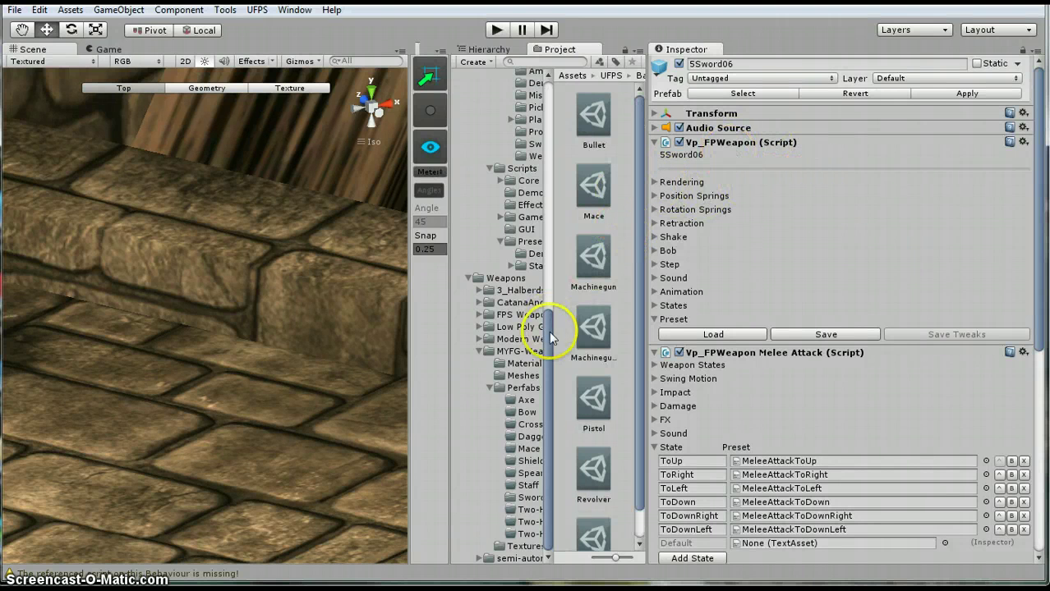
{"action": "left_click_drag", "start_coordinate": [549, 331], "coordinate": [543, 137]}
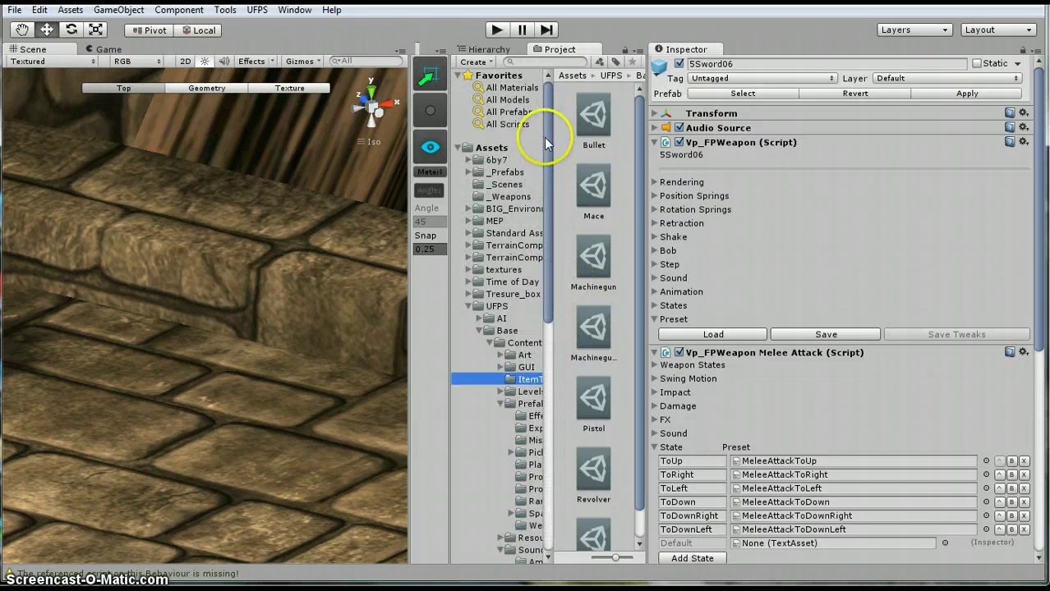
{"action": "left_click", "coordinate": [491, 50]}
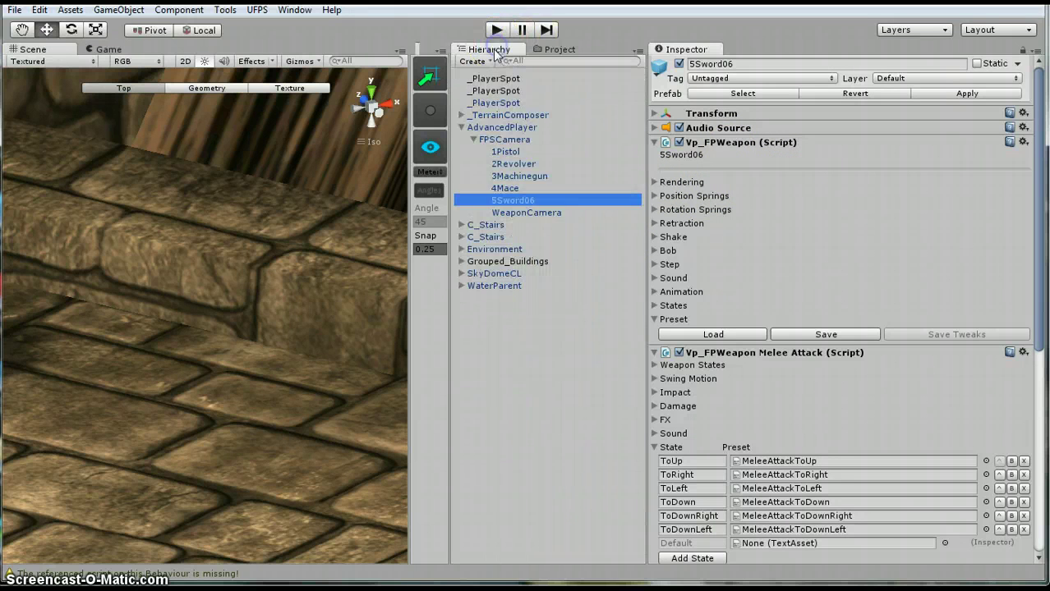
{"action": "left_click", "coordinate": [501, 189]}
{"action": "mouse_move", "coordinate": [501, 192]}
{"action": "left_mouse_down"}
{"action": "mouse_move", "coordinate": [527, 197]}
{"action": "mouse_move", "coordinate": [509, 219]}
{"action": "mouse_move", "coordinate": [500, 206]}
{"action": "mouse_move", "coordinate": [526, 197]}
{"action": "mouse_move", "coordinate": [507, 210]}
{"action": "left_mouse_up"}
{"action": "left_click", "coordinate": [501, 204]}
{"action": "left_click", "coordinate": [815, 190]}
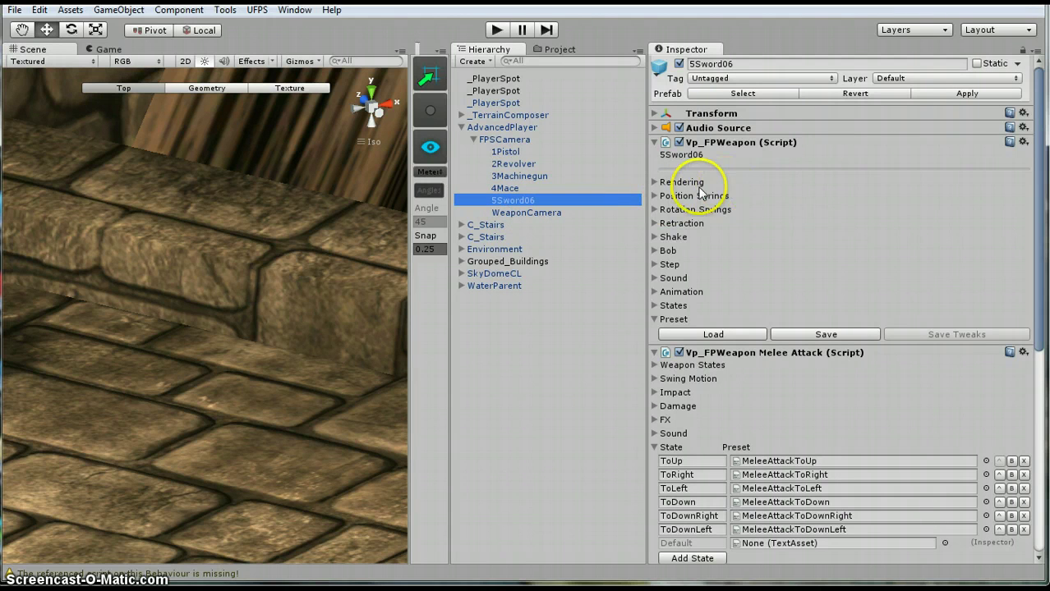
{"action": "left_click", "coordinate": [657, 182]}
{"action": "left_click", "coordinate": [656, 183]}
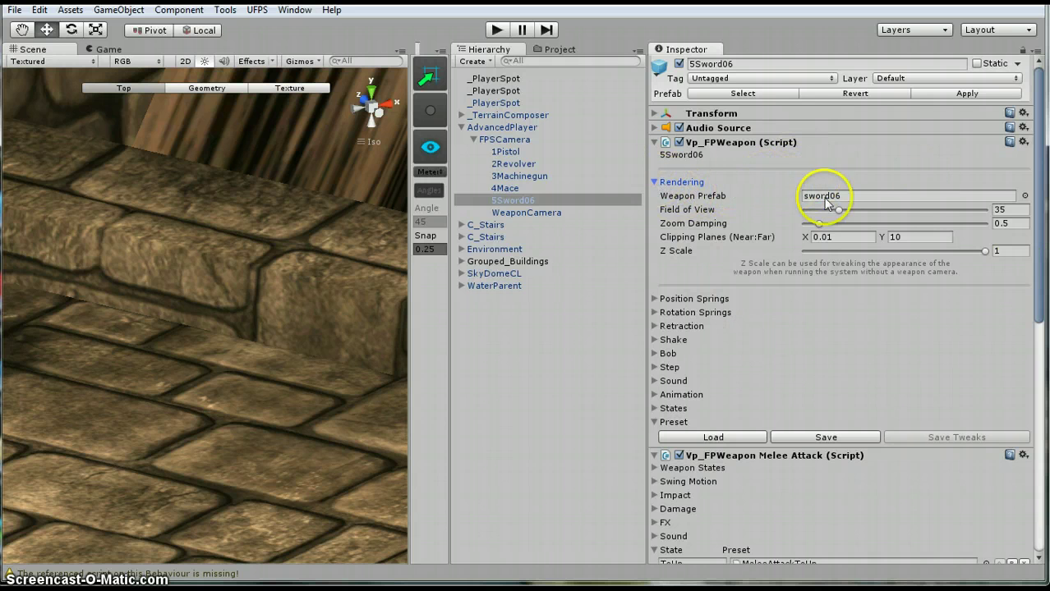
{"action": "left_click", "coordinate": [655, 182]}
{"action": "left_click", "coordinate": [655, 197]}
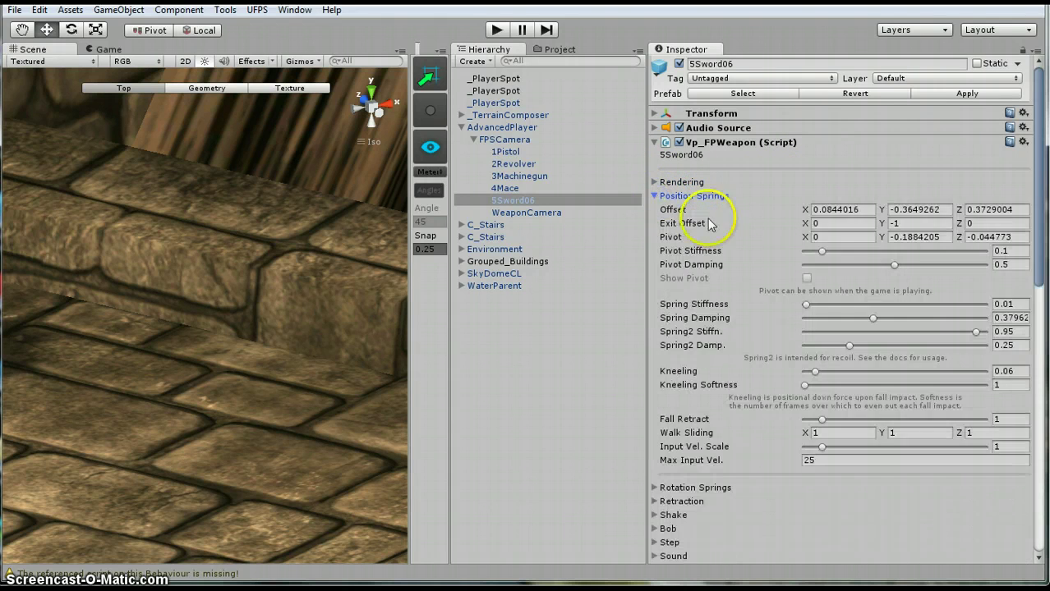
{"action": "left_click", "coordinate": [655, 197]}
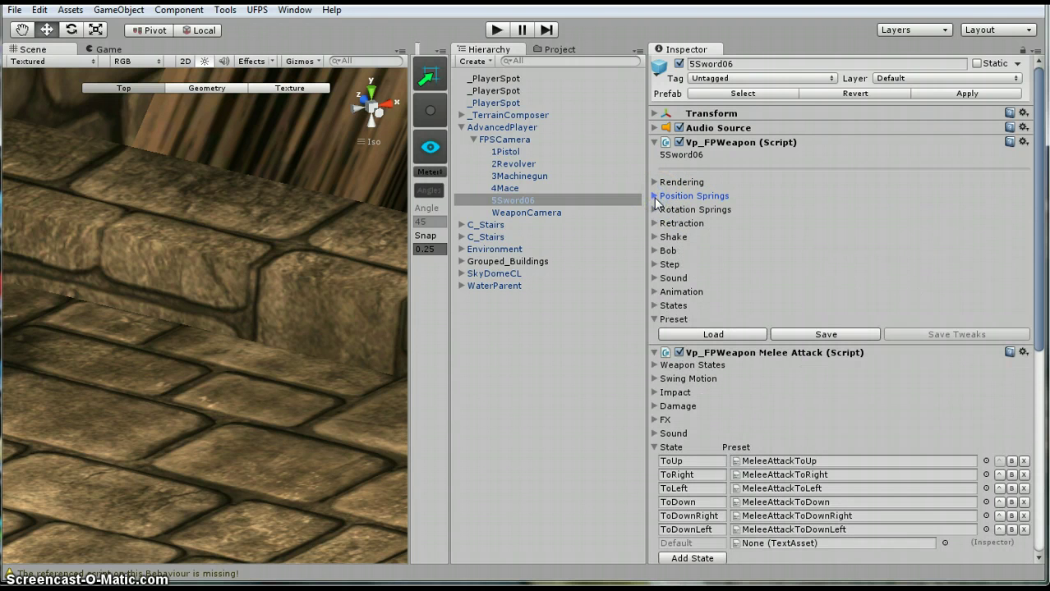
{"action": "left_click", "coordinate": [655, 211]}
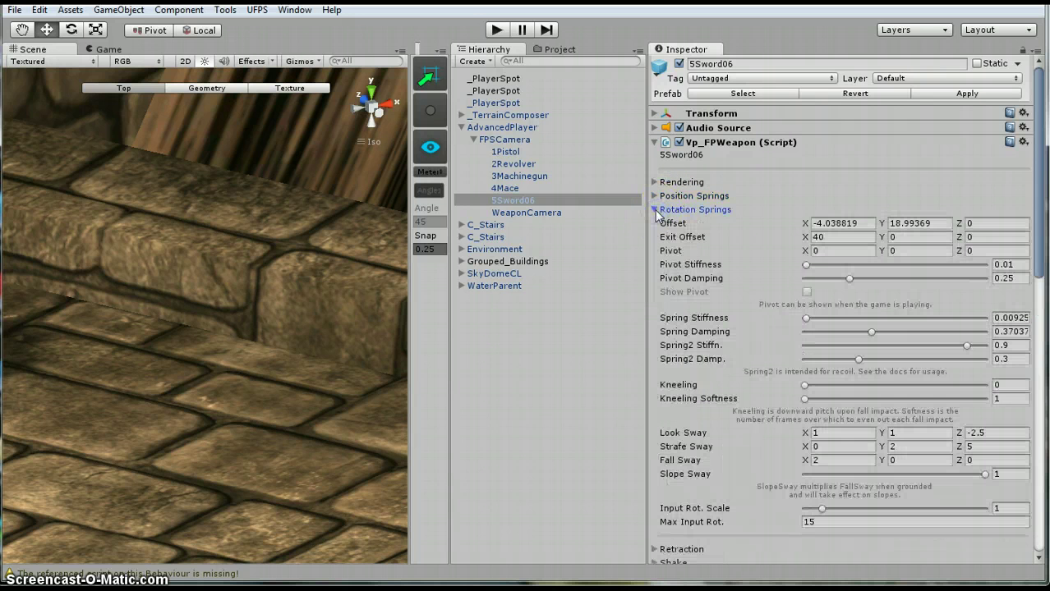
{"action": "left_click", "coordinate": [655, 210]}
{"action": "left_click", "coordinate": [655, 182]}
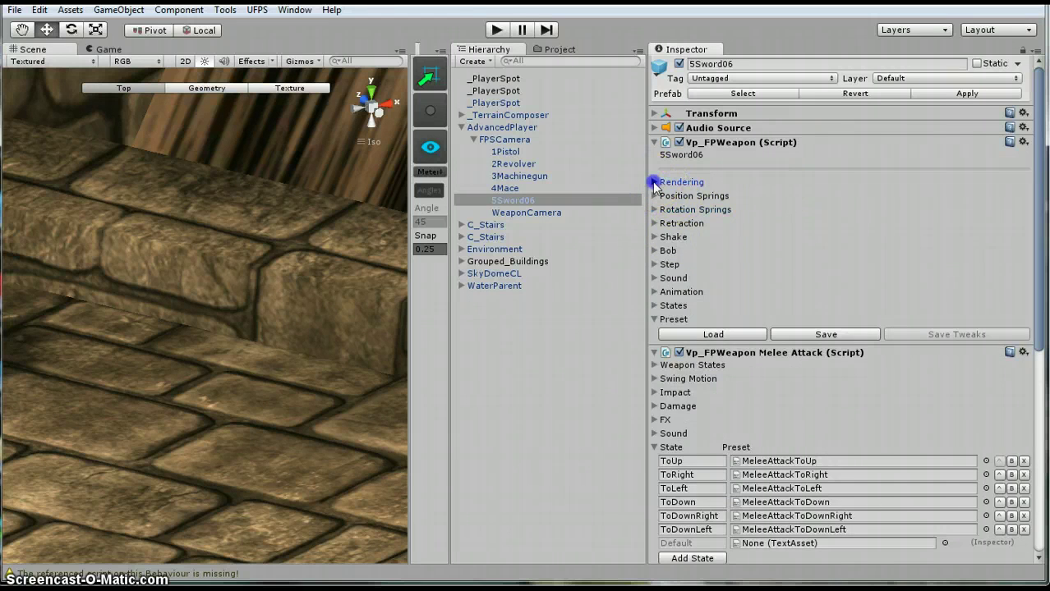
{"action": "left_click", "coordinate": [860, 203]}
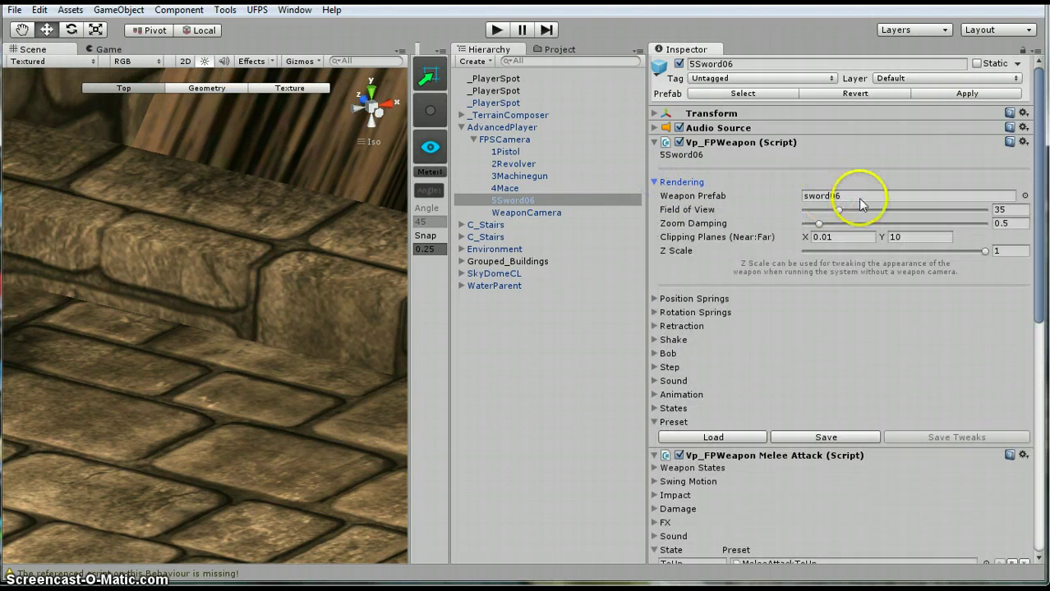
{"action": "left_click", "coordinate": [655, 182]}
{"action": "scroll", "coordinate": [801, 220], "scroll_direction": "down", "scroll_amount": 4}
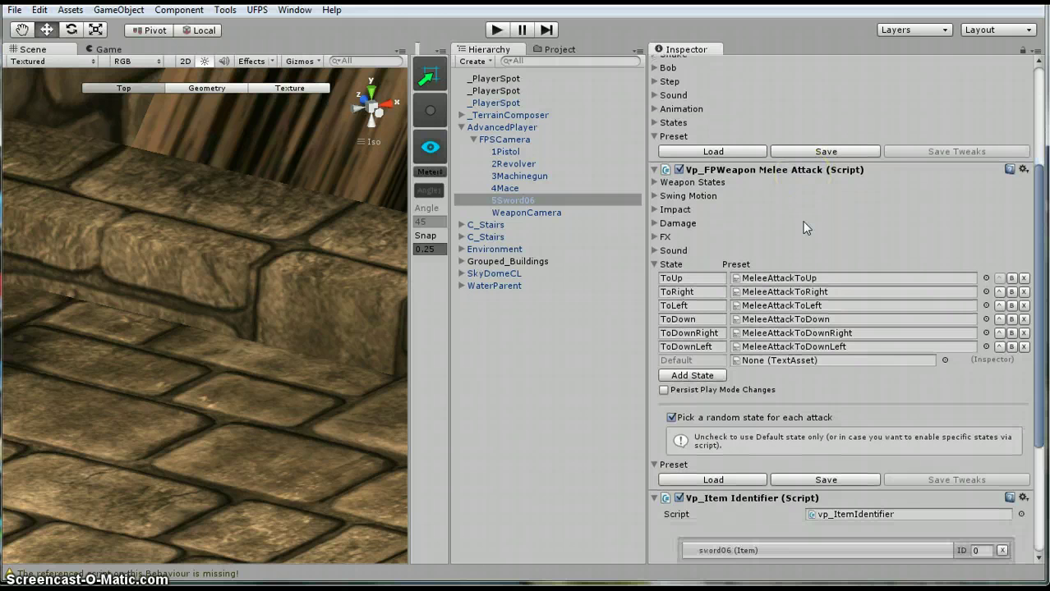
{"action": "scroll", "coordinate": [801, 220], "scroll_direction": "down", "scroll_amount": 2}
{"action": "scroll", "coordinate": [804, 228], "scroll_direction": "down", "scroll_amount": 3}
{"action": "scroll", "coordinate": [804, 228], "scroll_direction": "up", "scroll_amount": 6}
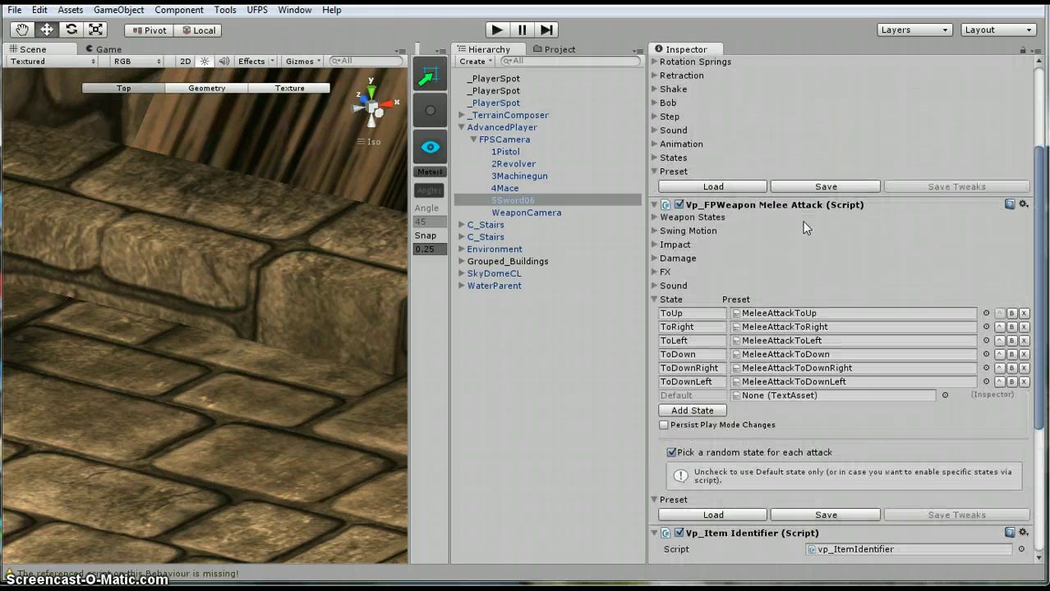
{"action": "left_click", "coordinate": [655, 259]}
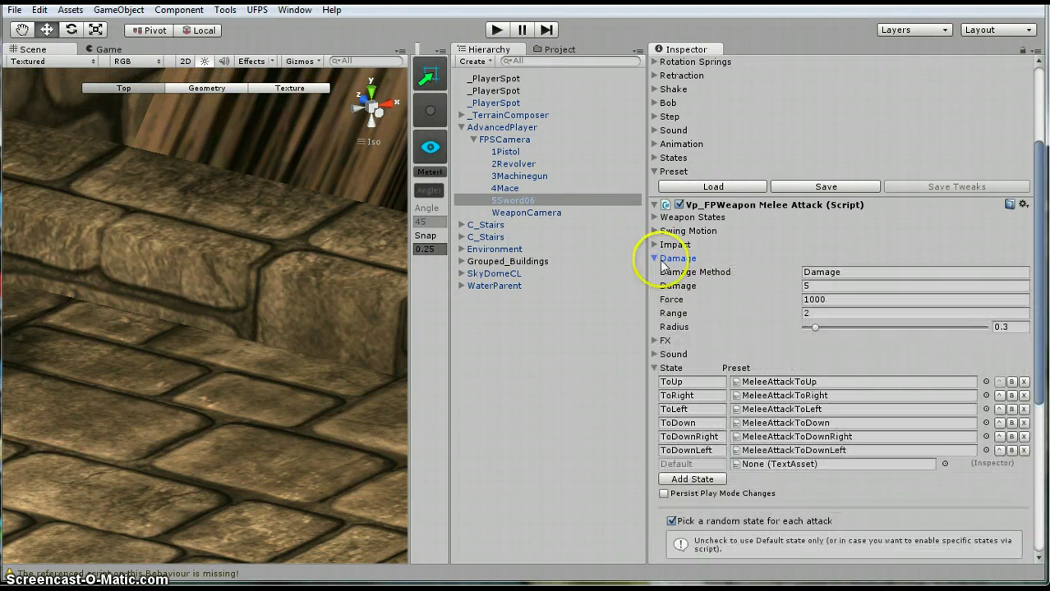
{"action": "left_click", "coordinate": [852, 273]}
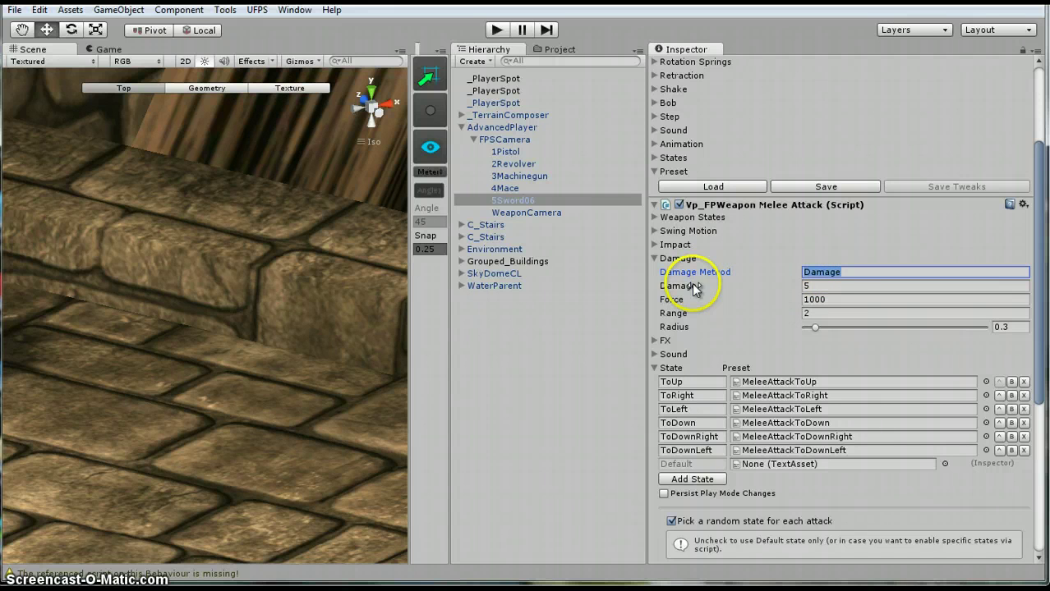
{"action": "left_click", "coordinate": [827, 284]}
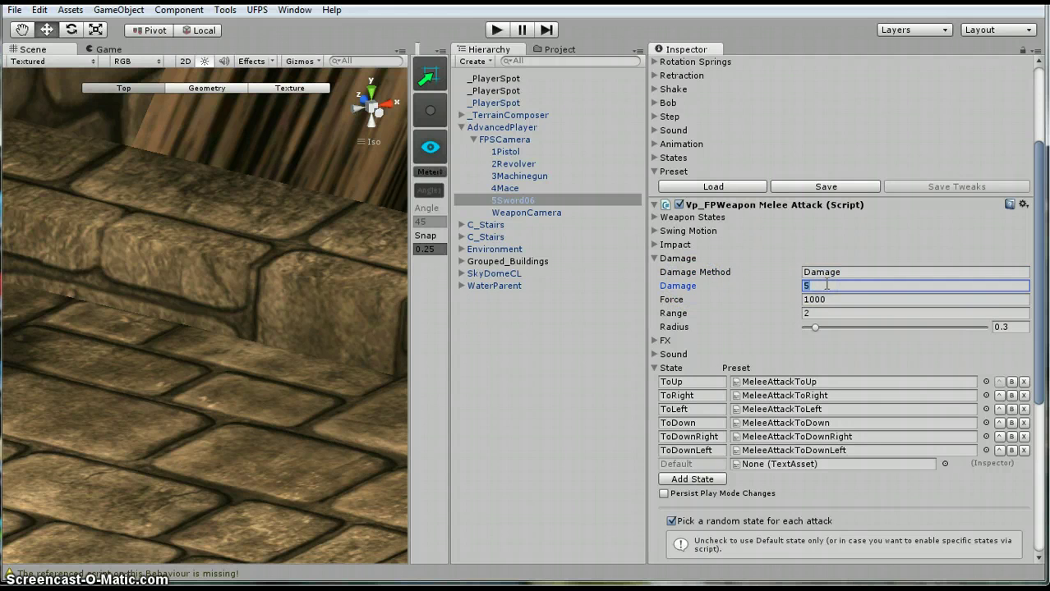
{"action": "left_click", "coordinate": [833, 300]}
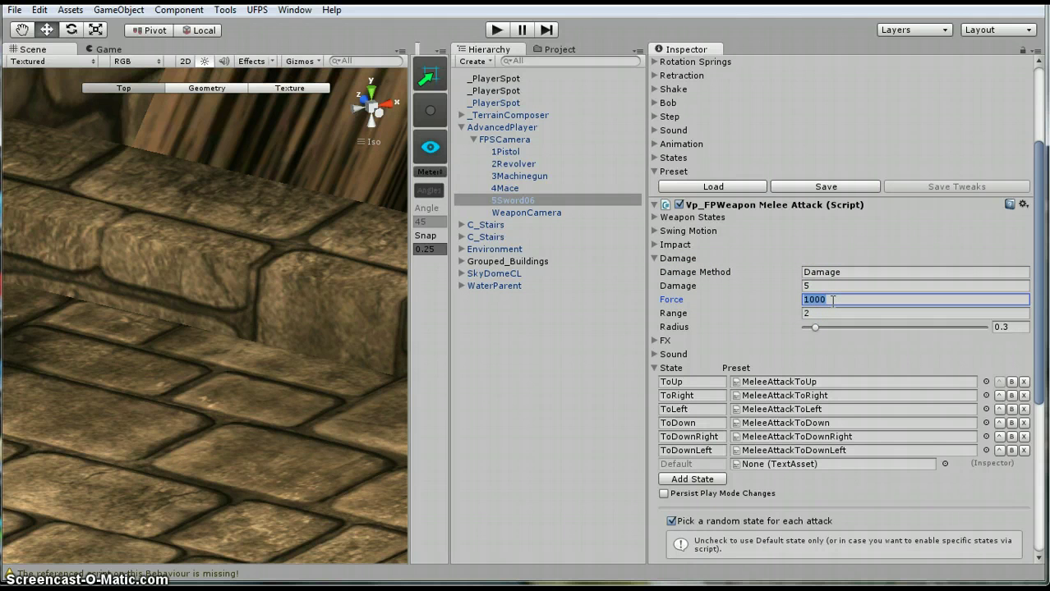
{"action": "left_click", "coordinate": [819, 313]}
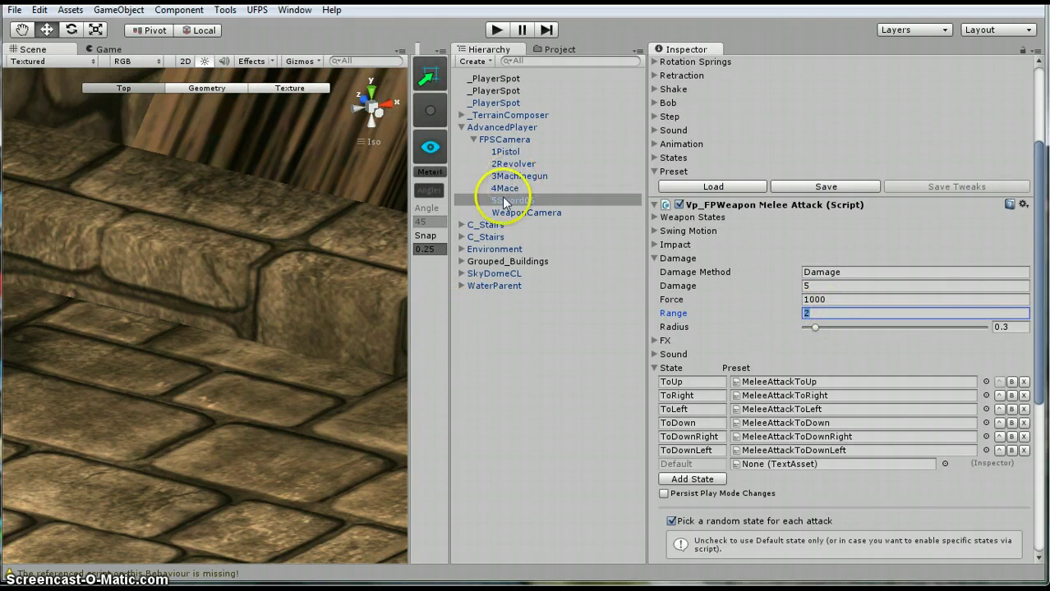
{"action": "key", "text": "BackSpace"}
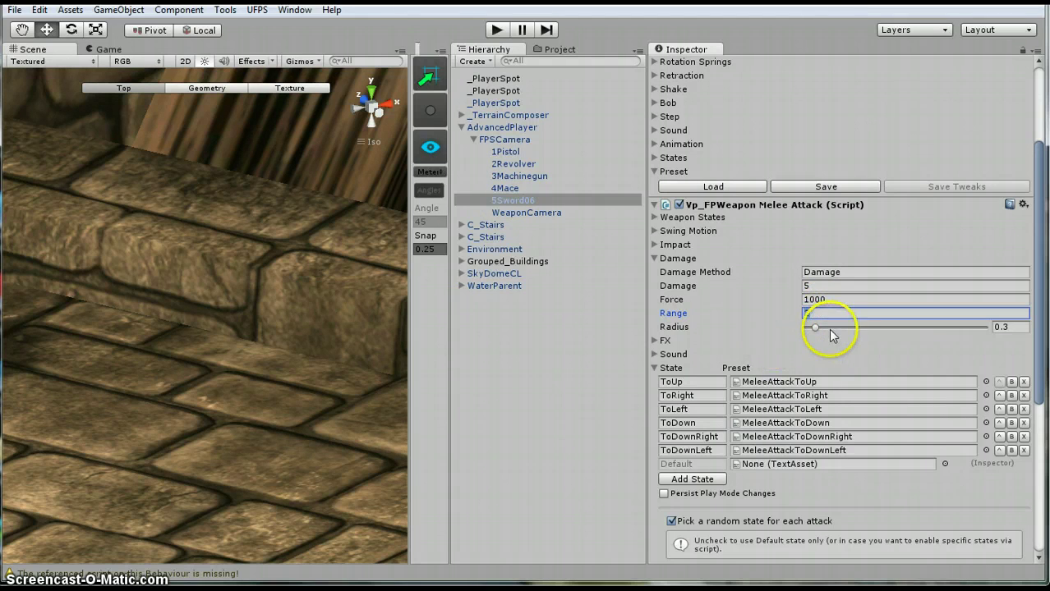
{"action": "key", "text": "ctrl+z"}
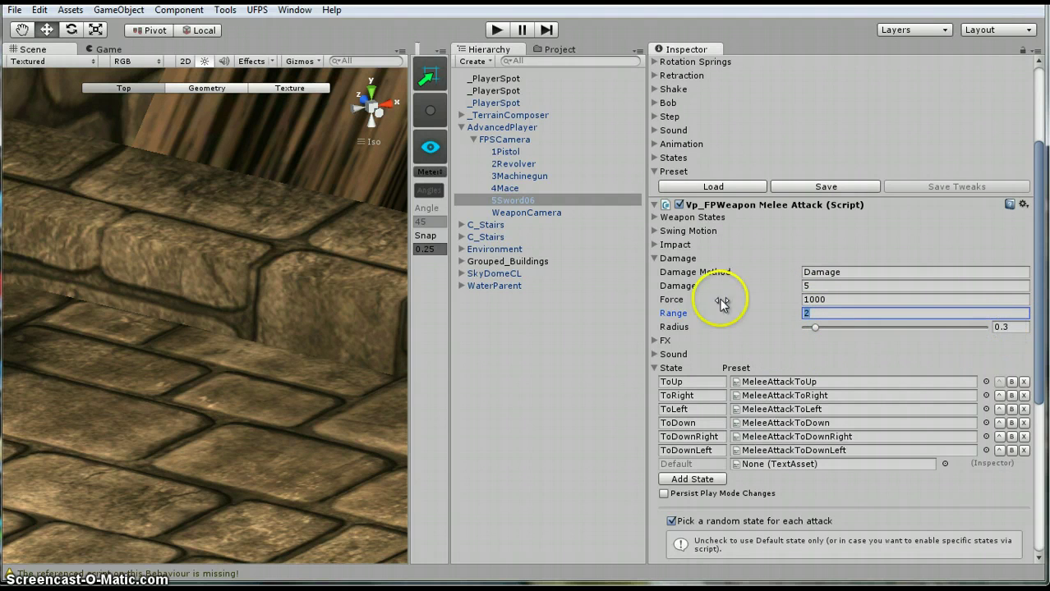
{"action": "left_click", "coordinate": [655, 259]}
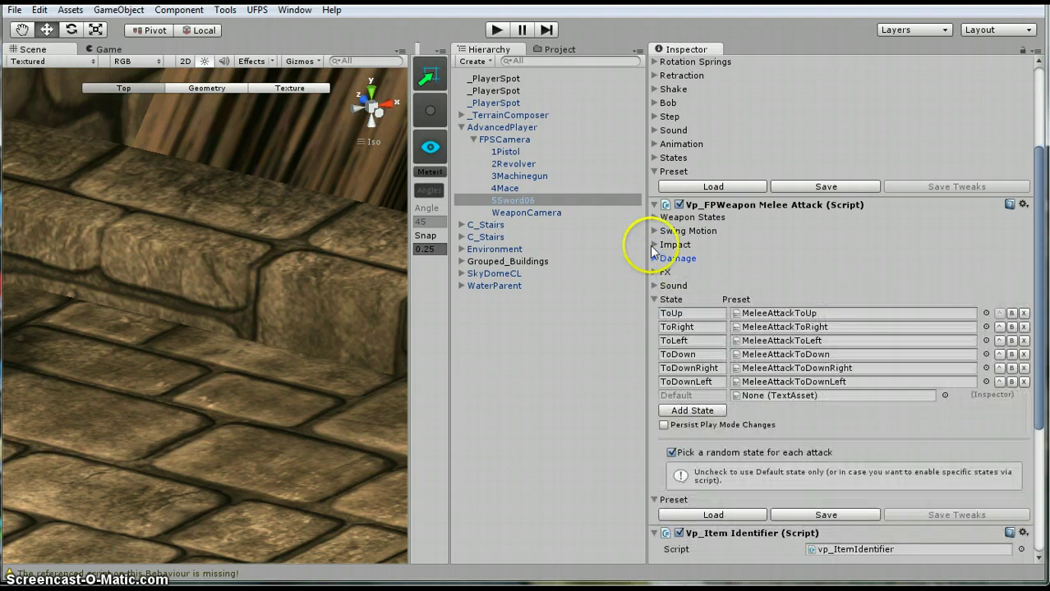
{"action": "left_click", "coordinate": [654, 245]}
{"action": "left_click", "coordinate": [696, 280]}
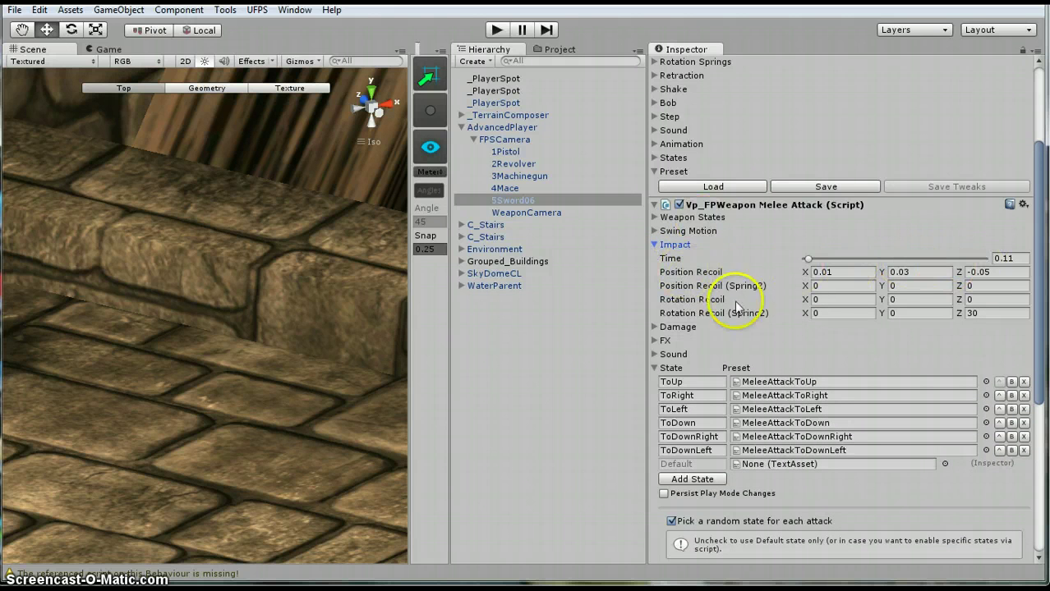
{"action": "left_click", "coordinate": [656, 246]}
{"action": "left_click", "coordinate": [655, 217]}
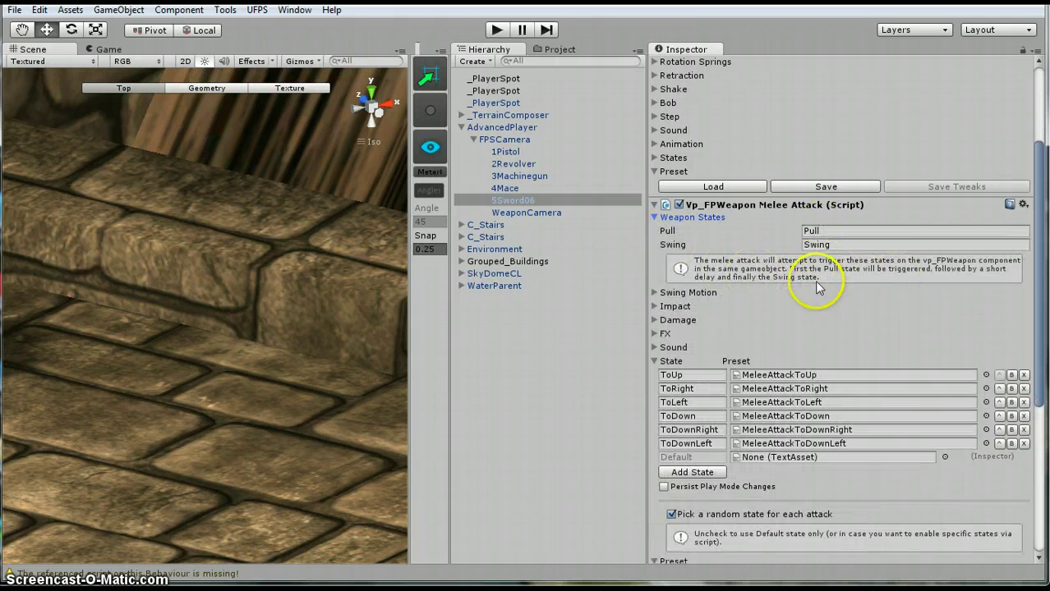
{"action": "left_click", "coordinate": [654, 218]}
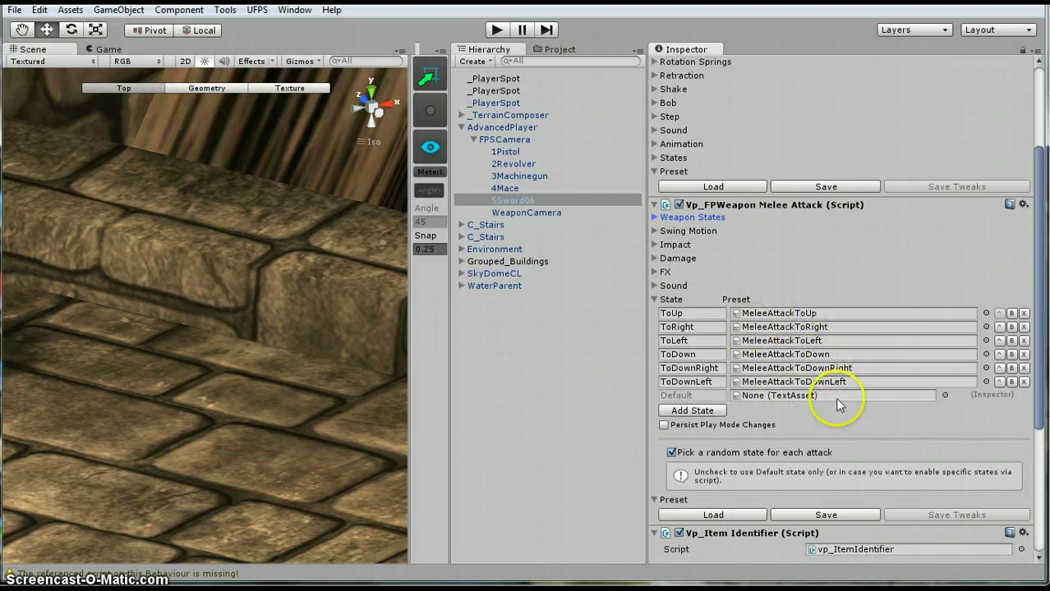
{"action": "left_click", "coordinate": [780, 317]}
{"action": "left_click", "coordinate": [547, 49]}
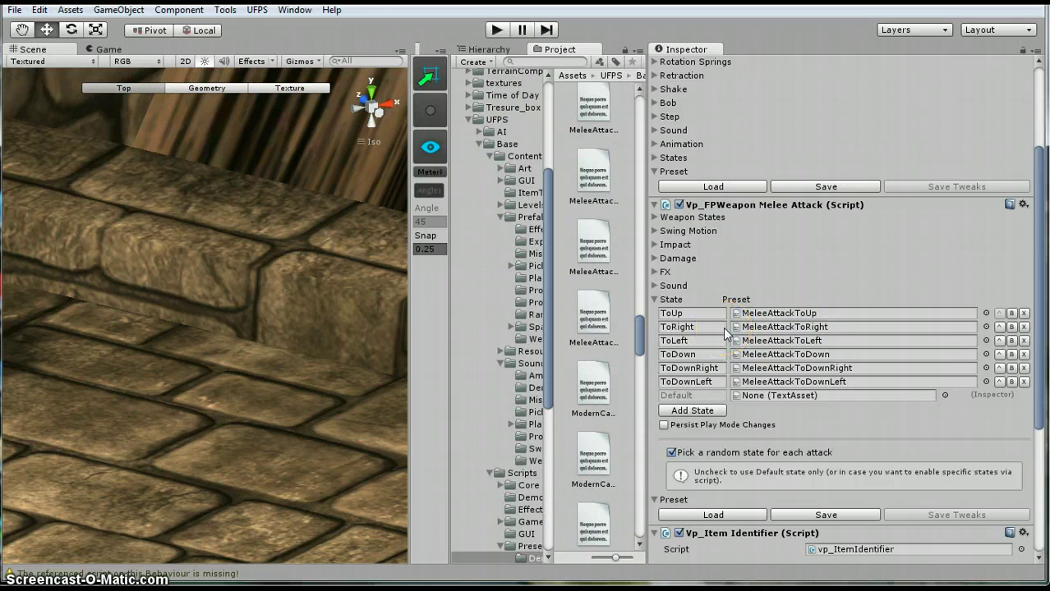
{"action": "left_click", "coordinate": [662, 279]}
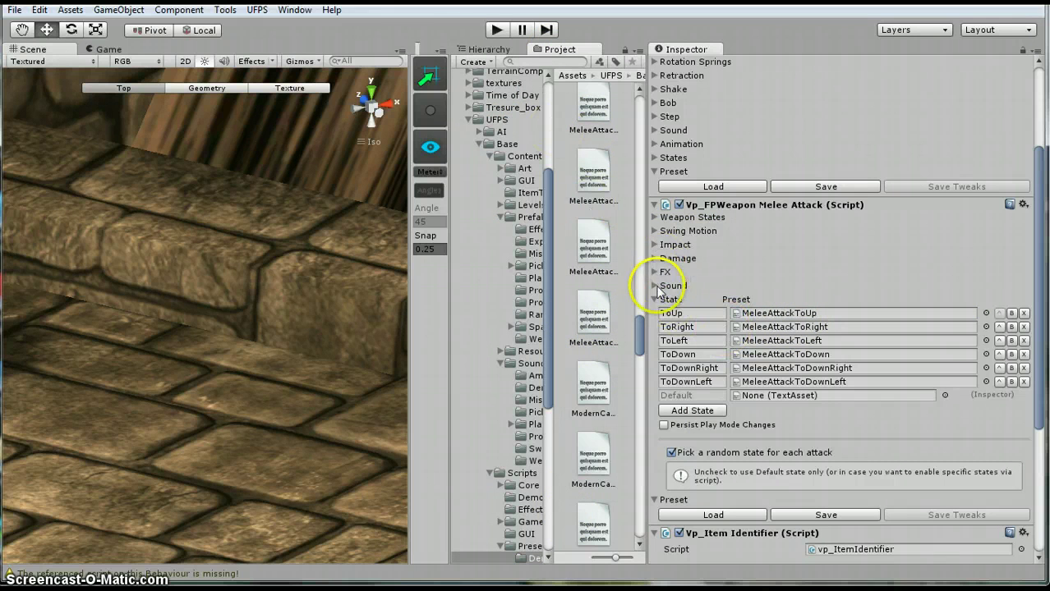
{"action": "left_click", "coordinate": [491, 48]}
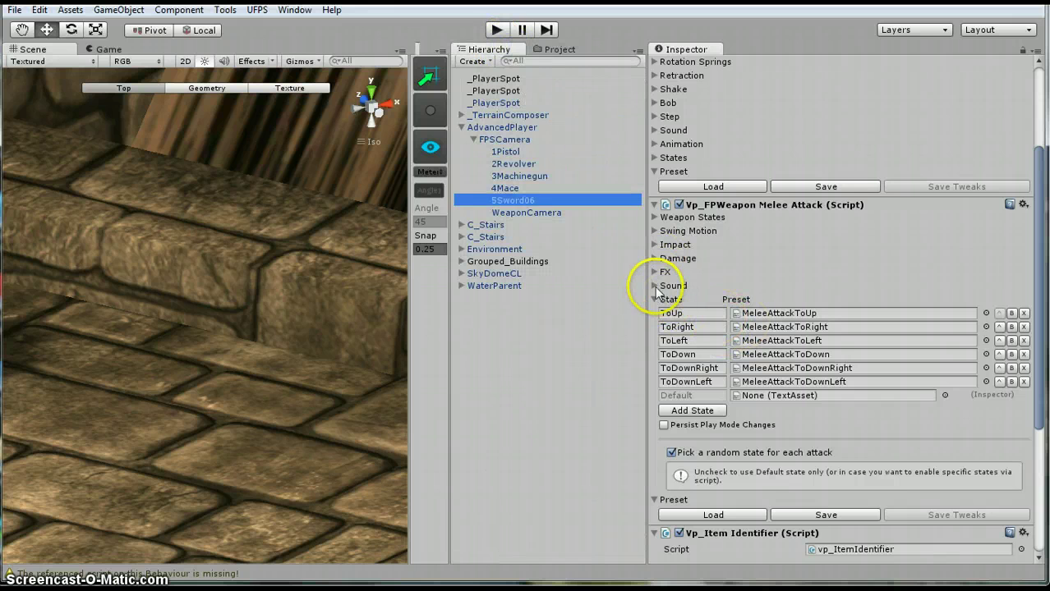
{"action": "left_click", "coordinate": [656, 303]}
{"action": "left_click", "coordinate": [655, 301]}
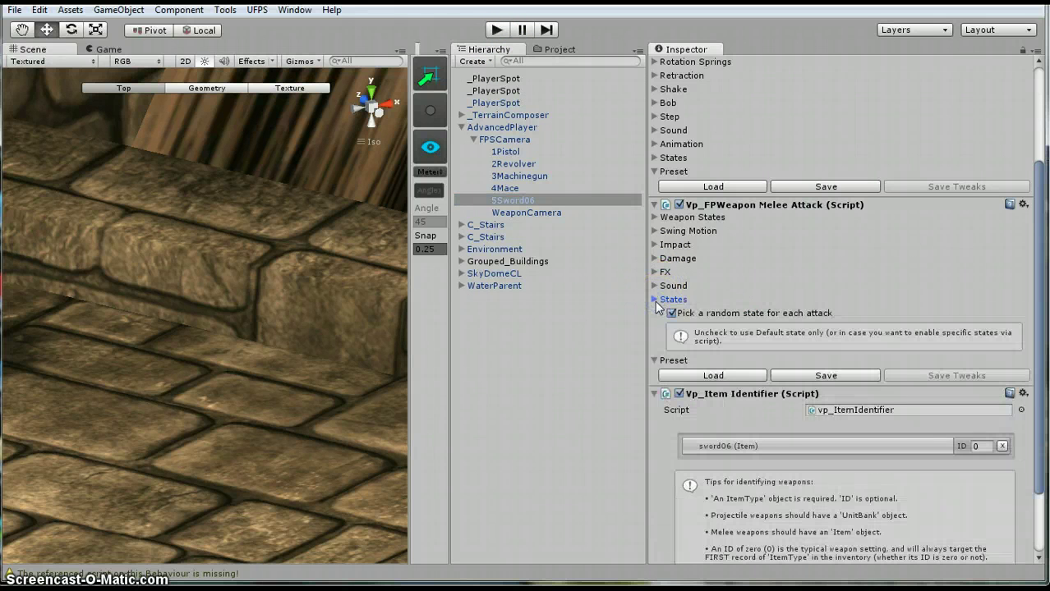
{"action": "left_click", "coordinate": [654, 286]}
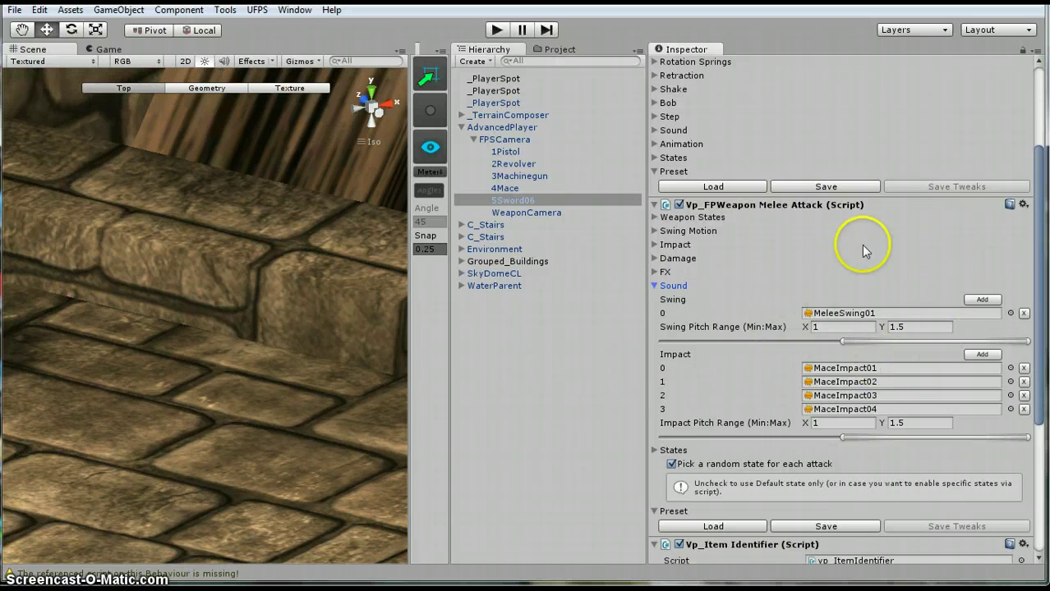
{"action": "scroll", "coordinate": [747, 286], "scroll_direction": "down", "scroll_amount": 3}
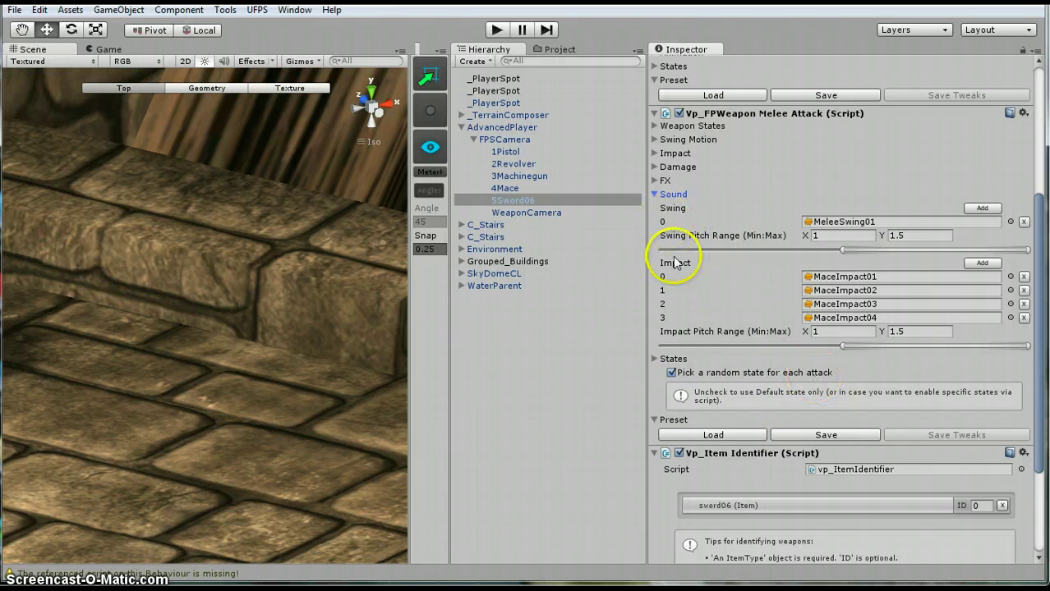
{"action": "left_click", "coordinate": [654, 360]}
{"action": "scroll", "coordinate": [727, 358], "scroll_direction": "down", "scroll_amount": 4}
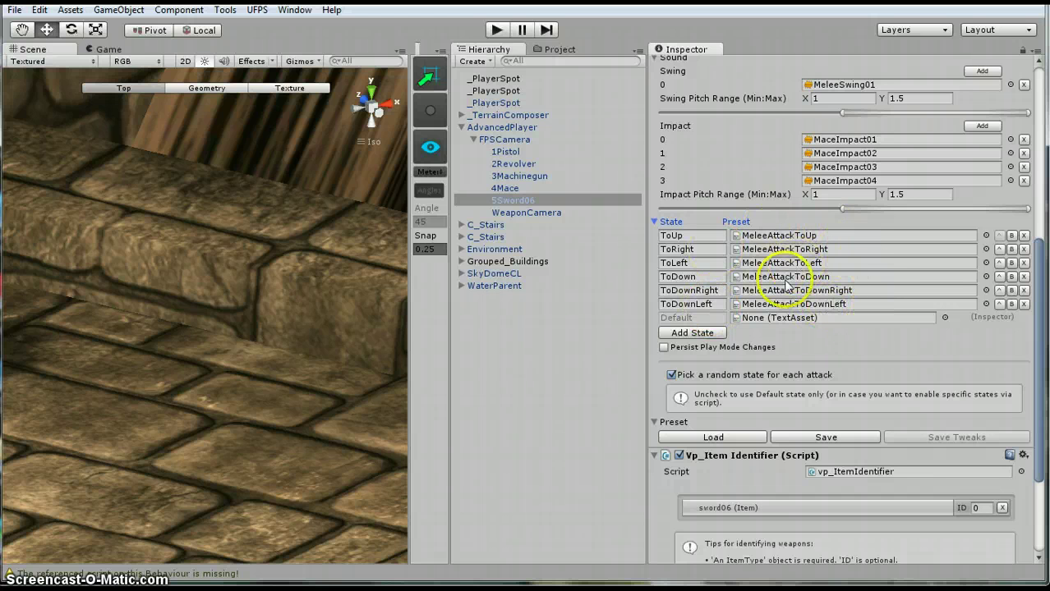
{"action": "left_click", "coordinate": [655, 221]}
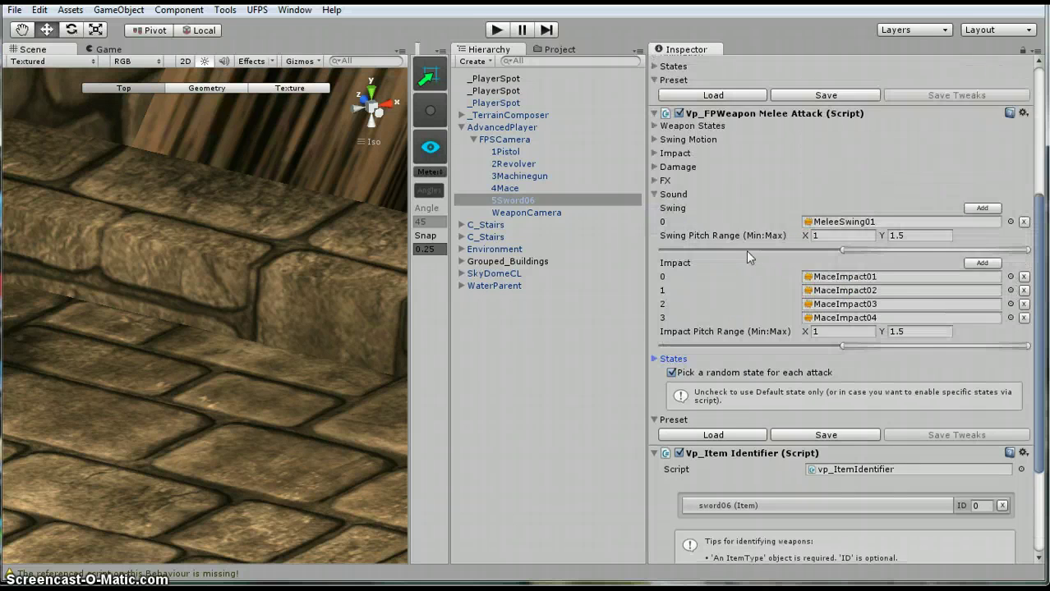
{"action": "scroll", "coordinate": [745, 251], "scroll_direction": "up", "scroll_amount": 3}
{"action": "left_click", "coordinate": [655, 286]}
{"action": "left_click", "coordinate": [656, 286]}
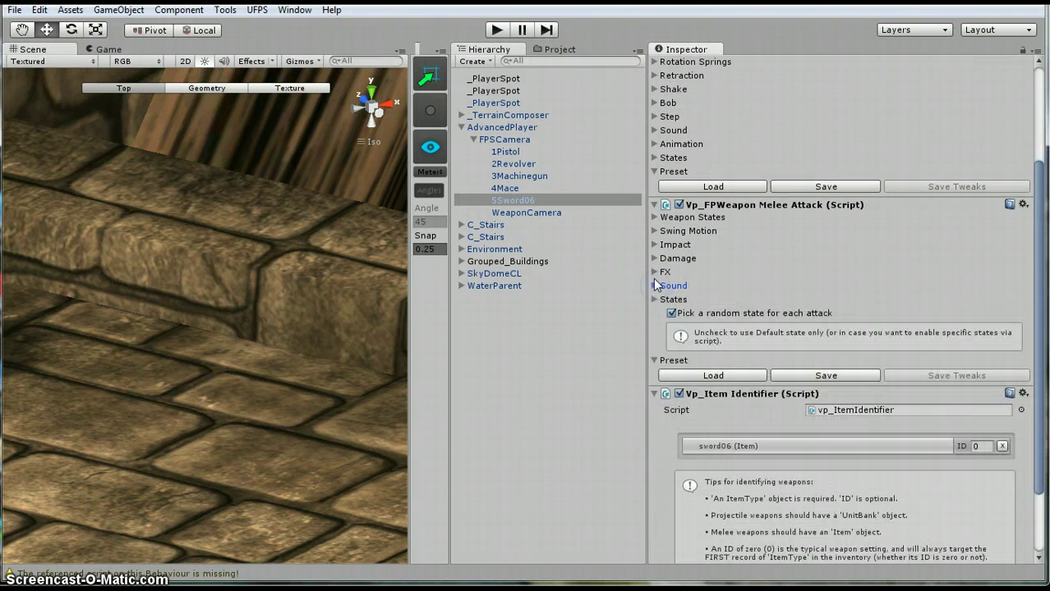
{"action": "left_click", "coordinate": [656, 272]}
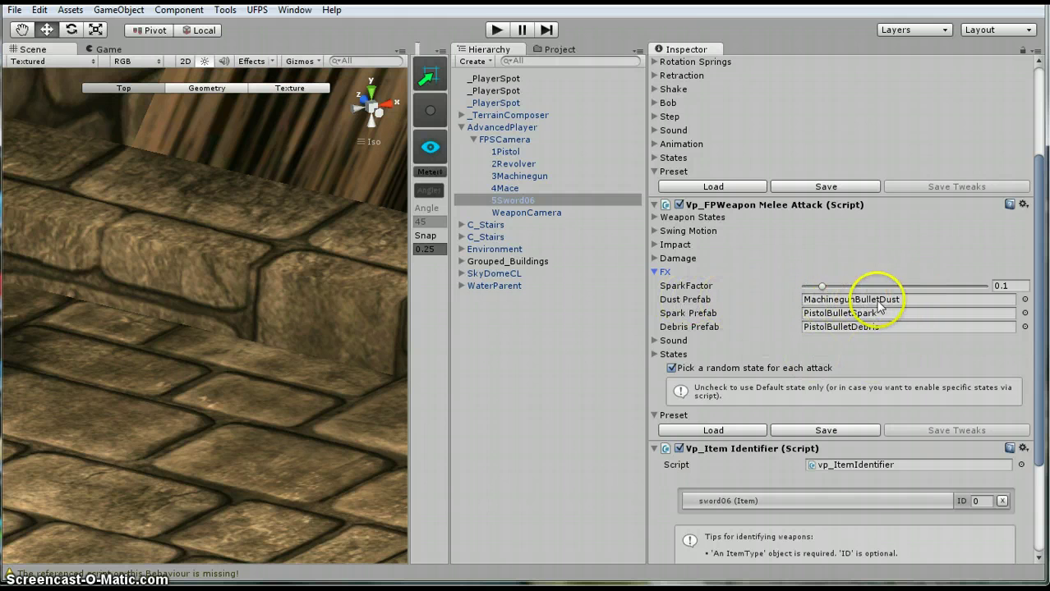
{"action": "left_click", "coordinate": [655, 276]}
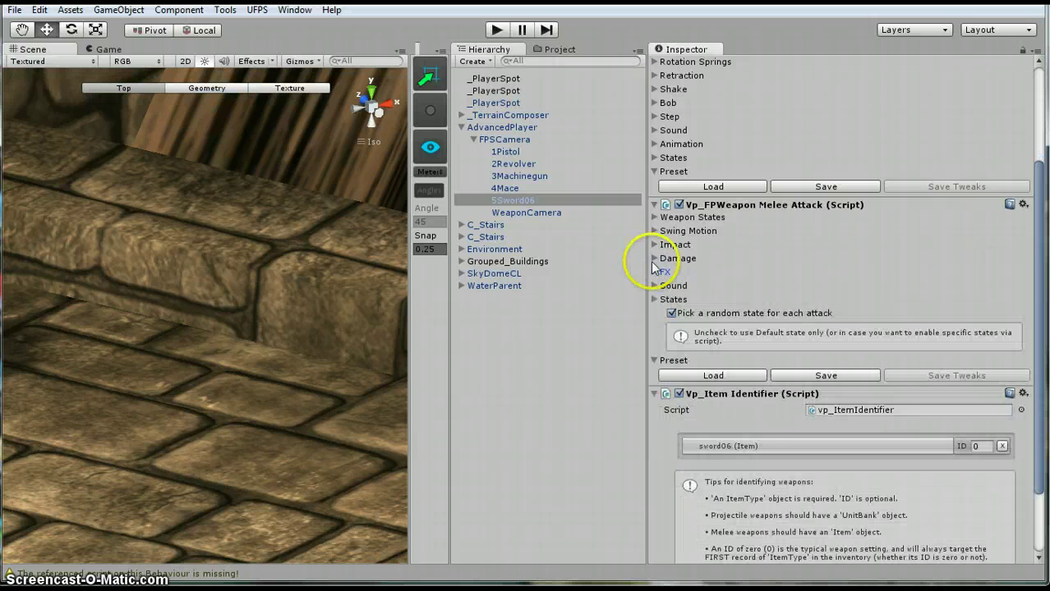
{"action": "left_click", "coordinate": [654, 301]}
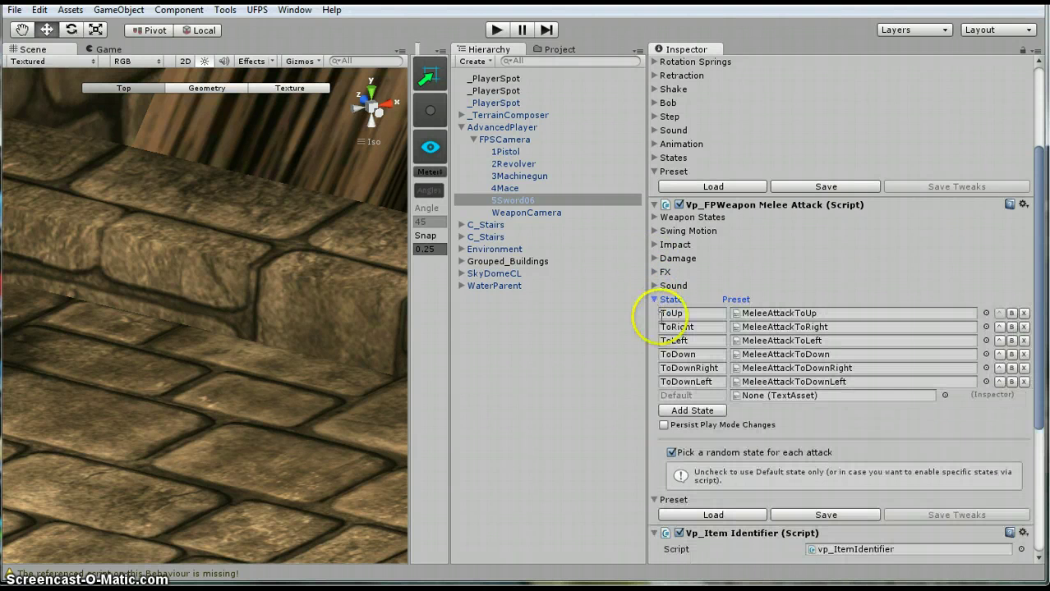
{"action": "left_click", "coordinate": [655, 302]}
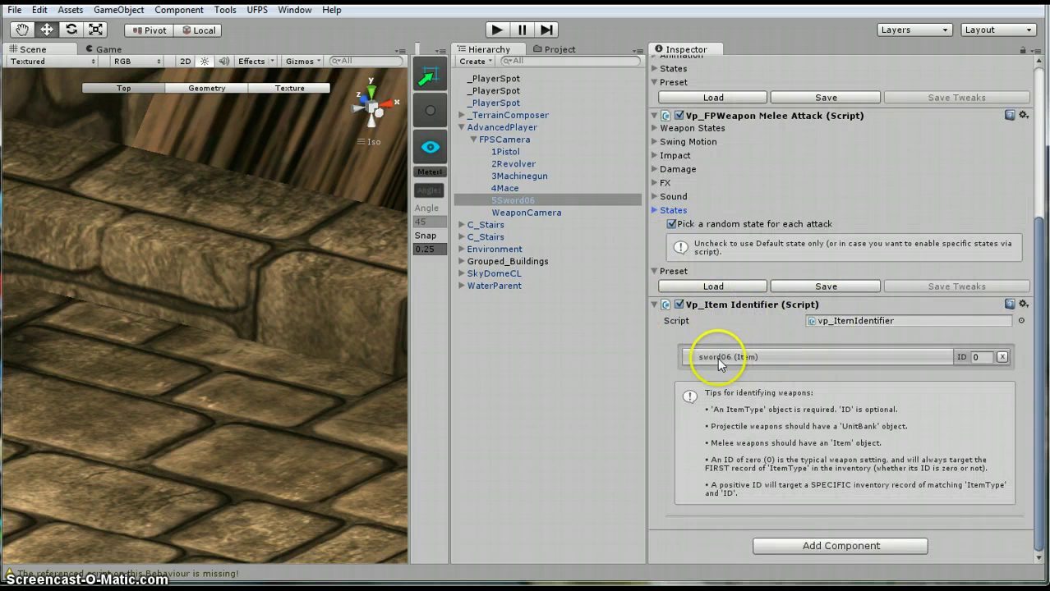
- Clear 5Sword06's Item Identifier and drag the sword06 asset from ItemTypes back in at ID 0
{"action": "left_click", "coordinate": [812, 363]}
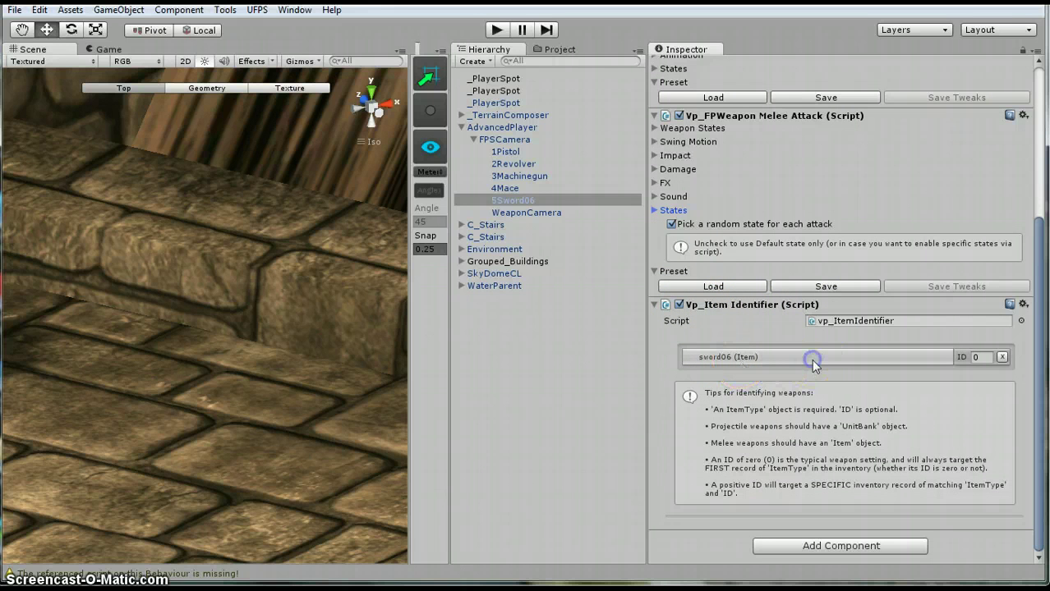
{"action": "left_click", "coordinate": [552, 50]}
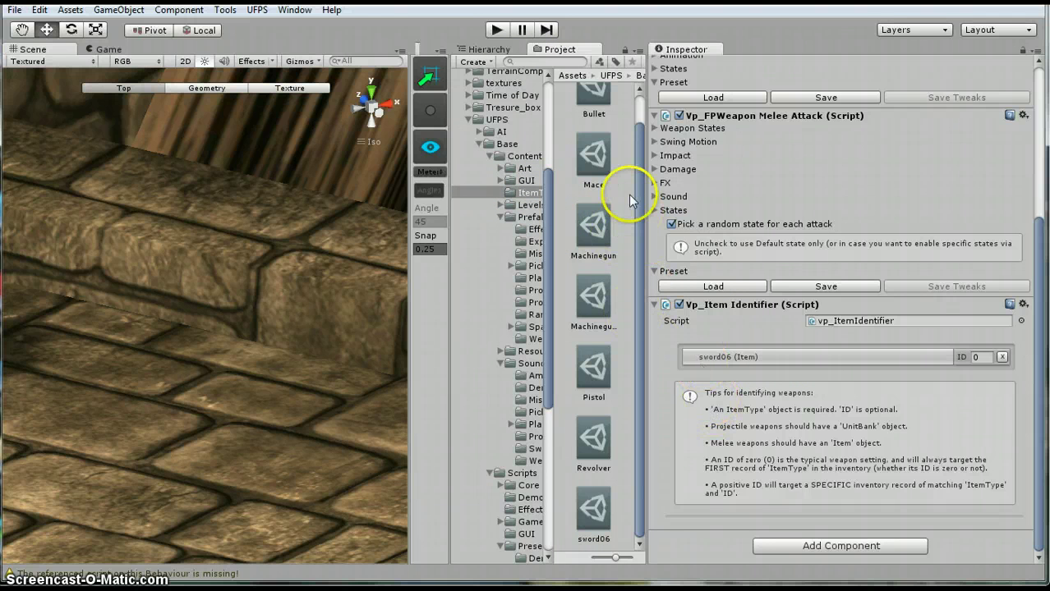
{"action": "left_click", "coordinate": [1001, 359]}
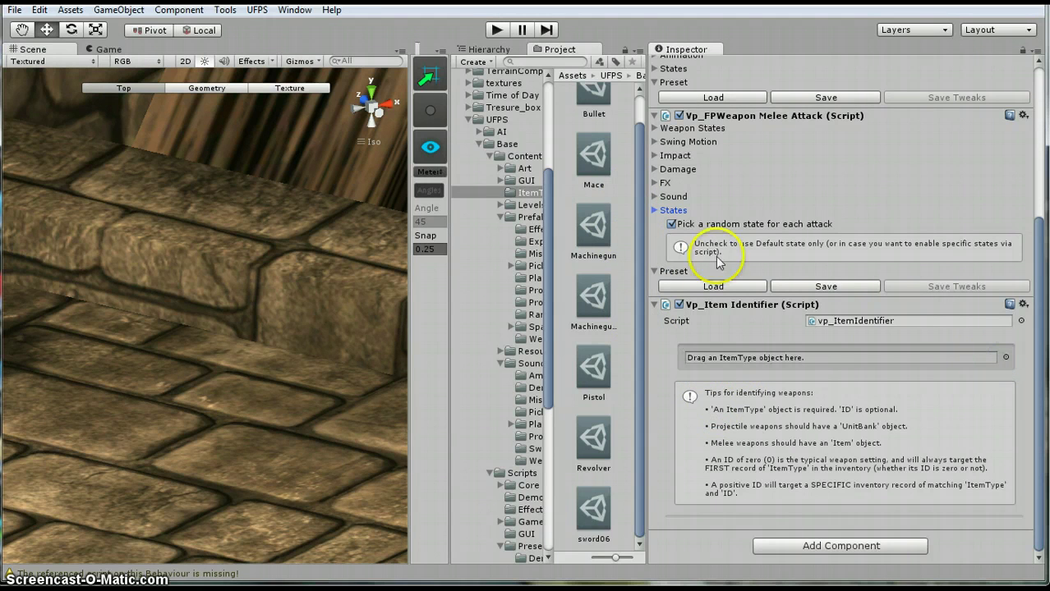
{"action": "left_click_drag", "start_coordinate": [591, 513], "coordinate": [768, 359]}
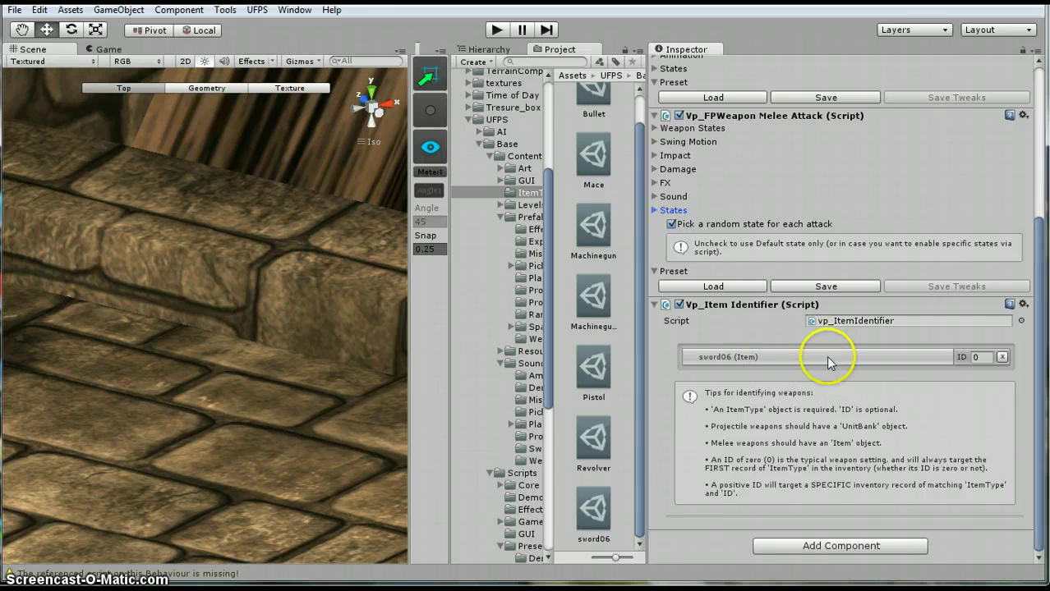
{"action": "scroll", "coordinate": [826, 356], "scroll_direction": "up", "scroll_amount": 5}
- Check the item identifiers of the 1Pistol and 2Revolver weapons
{"action": "left_click", "coordinate": [493, 50]}
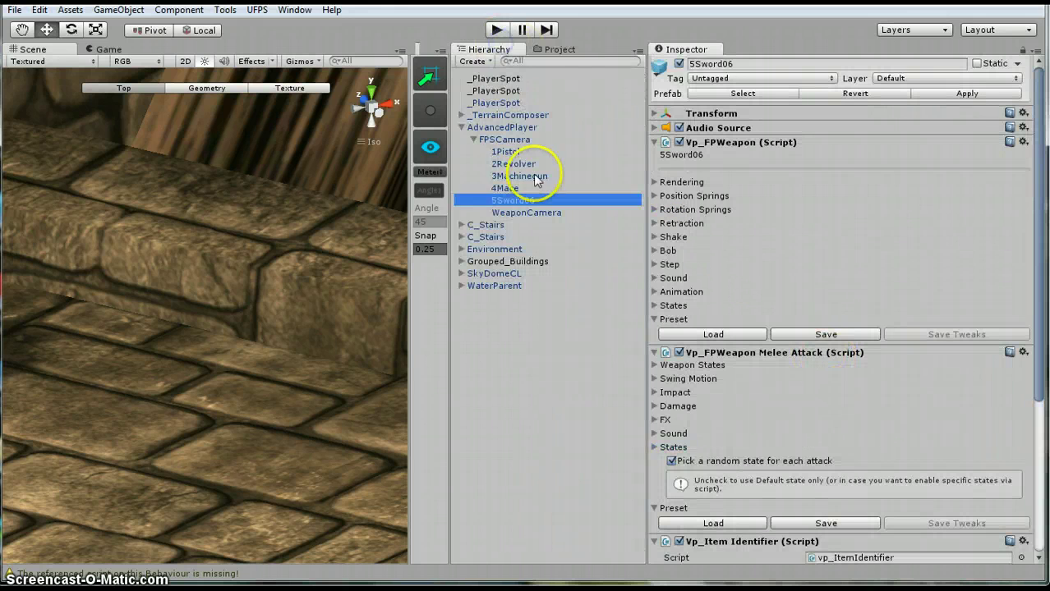
{"action": "left_click", "coordinate": [505, 151]}
{"action": "scroll", "coordinate": [846, 375], "scroll_direction": "down", "scroll_amount": 10}
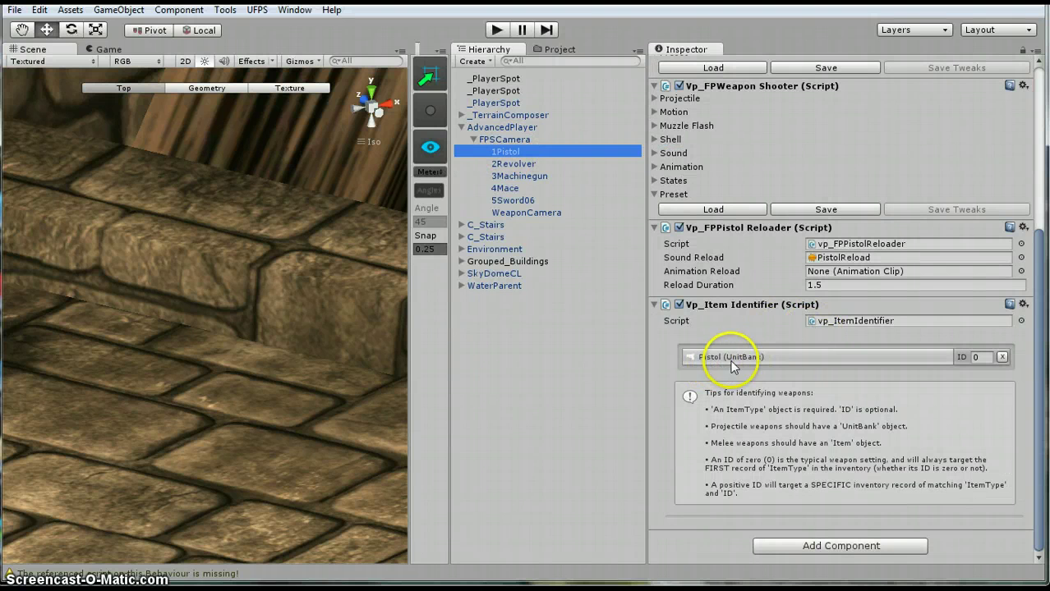
{"action": "left_click", "coordinate": [514, 164]}
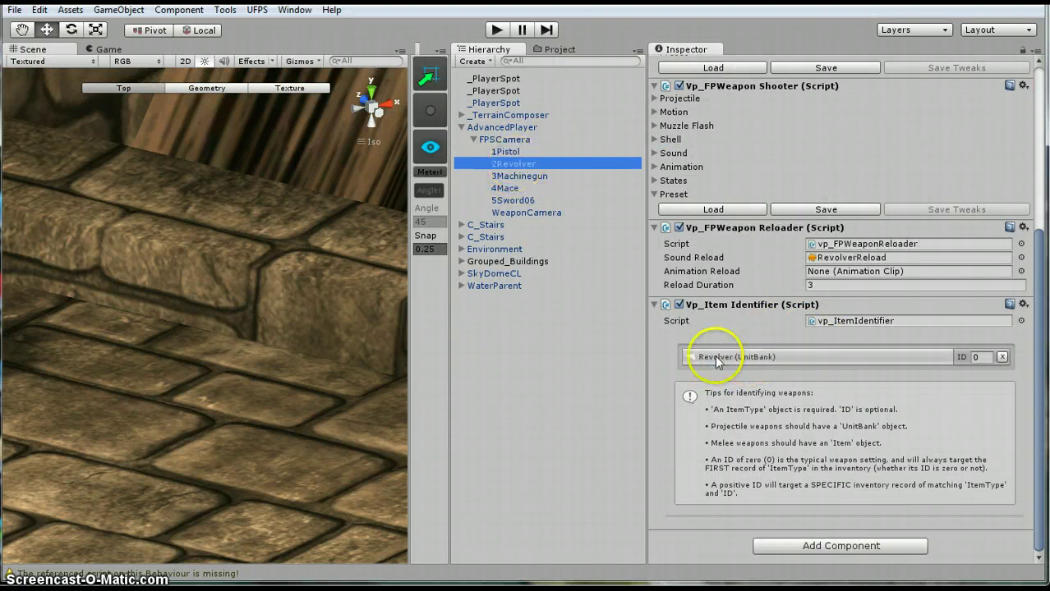
{"action": "scroll", "coordinate": [798, 362], "scroll_direction": "up", "scroll_amount": 5}
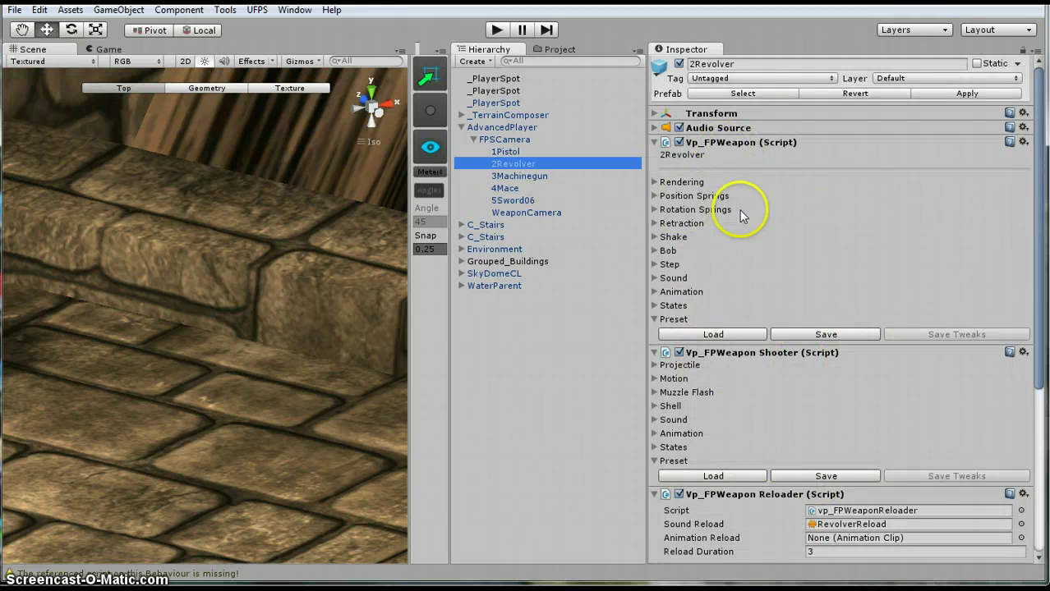
- Select 4Mace and view its damage settings: Damage 5, Force 1000, Range 2
{"action": "left_click", "coordinate": [505, 188]}
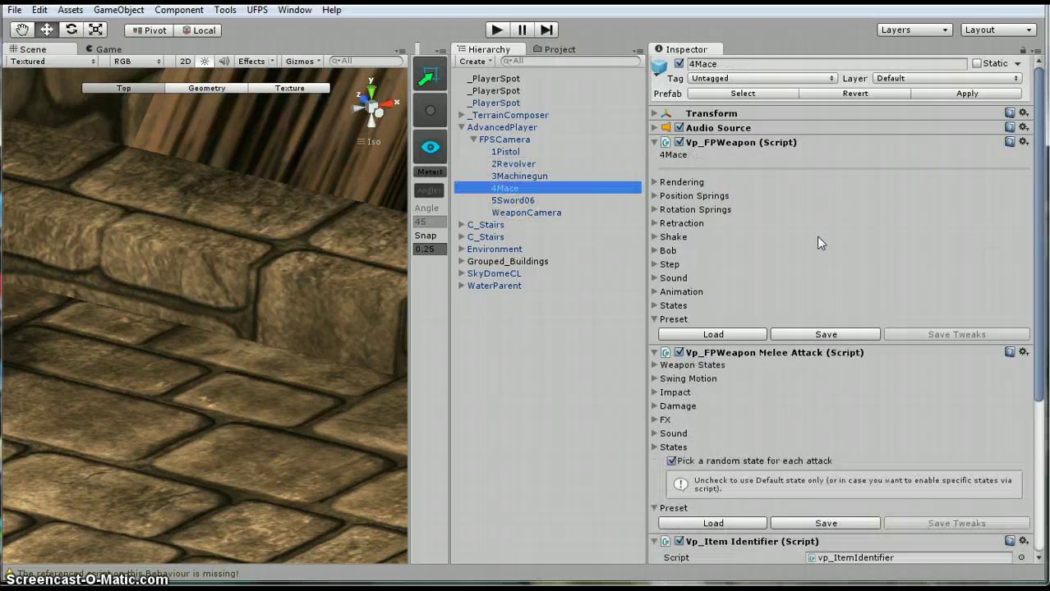
{"action": "scroll", "coordinate": [819, 242], "scroll_direction": "down", "scroll_amount": 5}
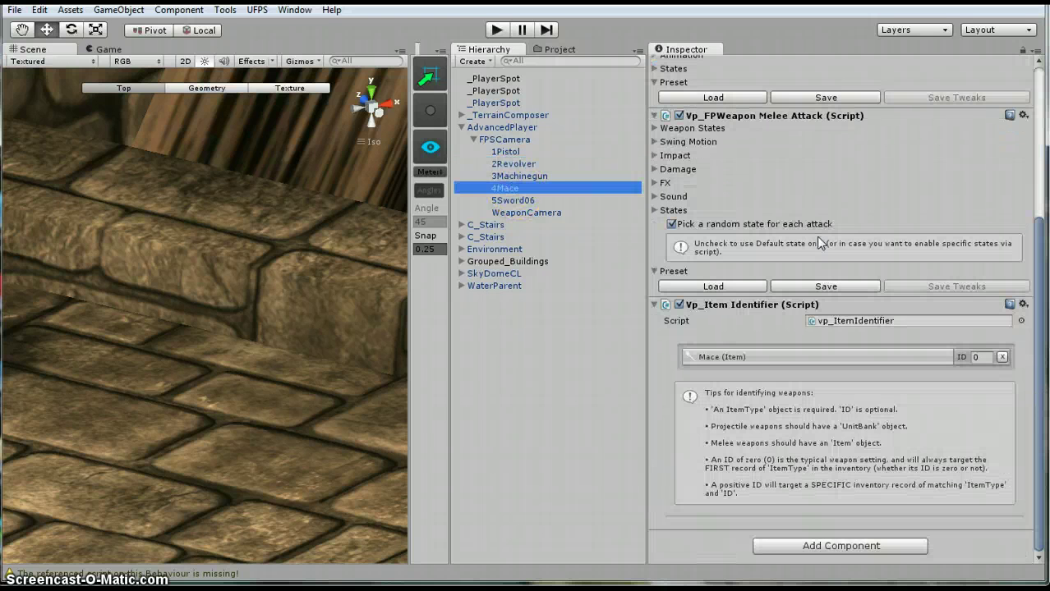
{"action": "scroll", "coordinate": [796, 242], "scroll_direction": "up", "scroll_amount": 2}
{"action": "left_click", "coordinate": [654, 219]}
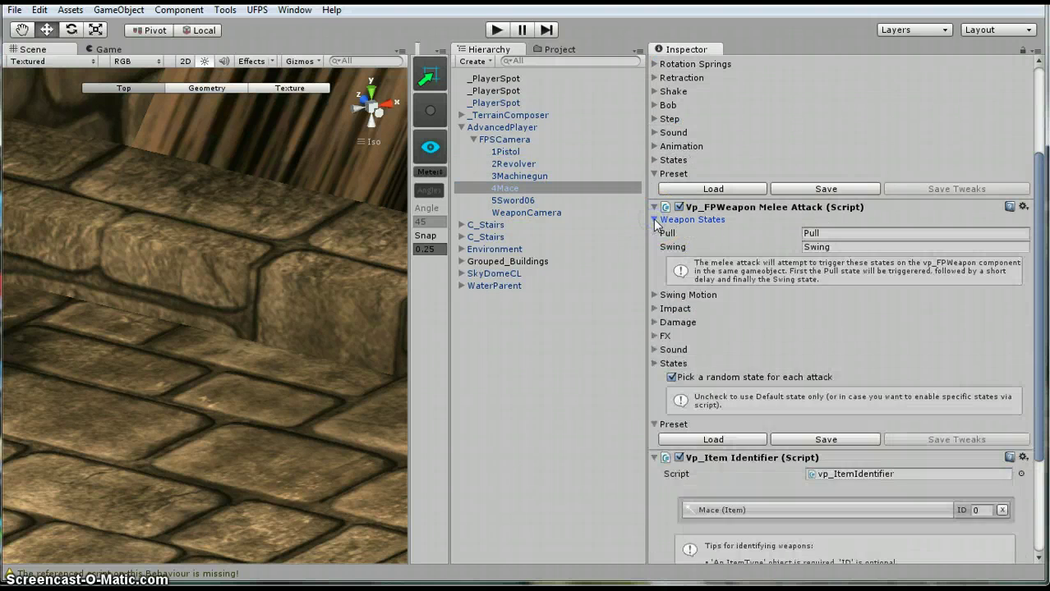
{"action": "left_click", "coordinate": [654, 219]}
{"action": "left_click", "coordinate": [654, 261]}
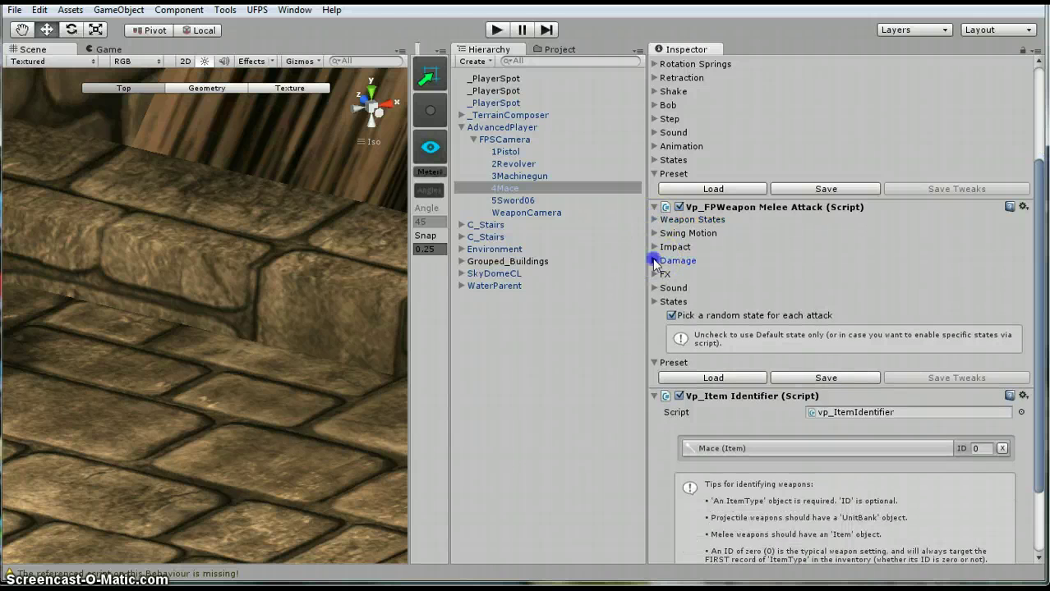
{"action": "left_click", "coordinate": [653, 261]}
{"action": "scroll", "coordinate": [775, 244], "scroll_direction": "up", "scroll_amount": 3}
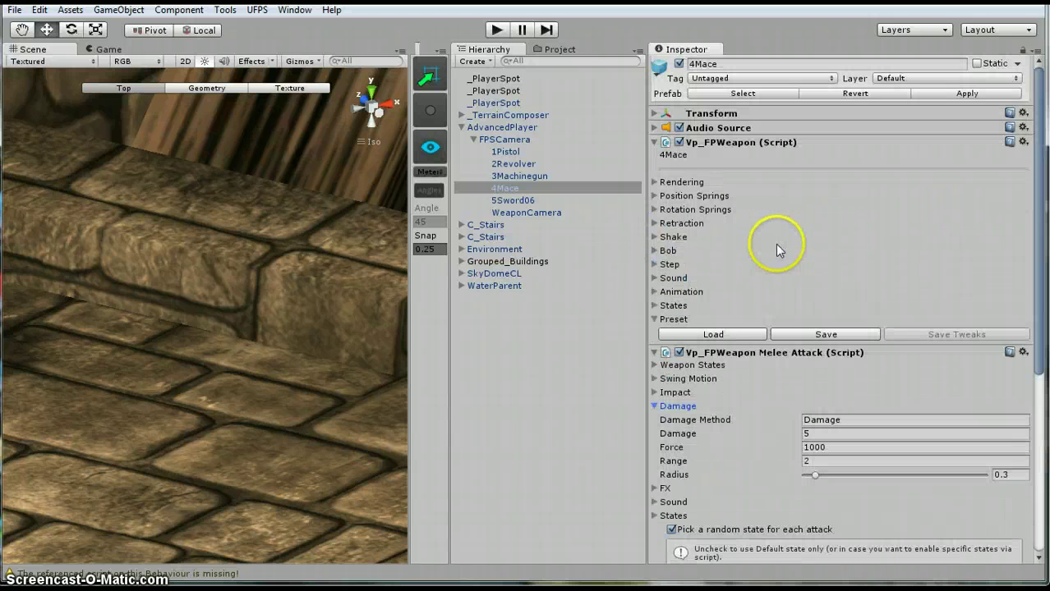
- Review the Mace's rendering and sound settings, then its Mace item identifier at ID 0
{"action": "left_click", "coordinate": [653, 183]}
{"action": "left_click", "coordinate": [653, 182]}
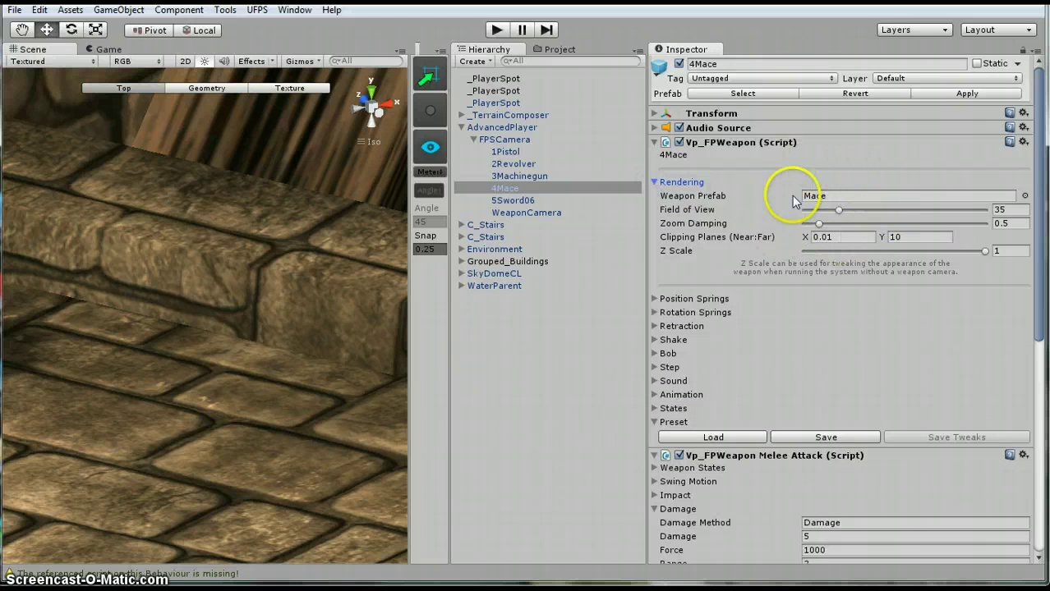
{"action": "scroll", "coordinate": [770, 314], "scroll_direction": "down", "scroll_amount": 5}
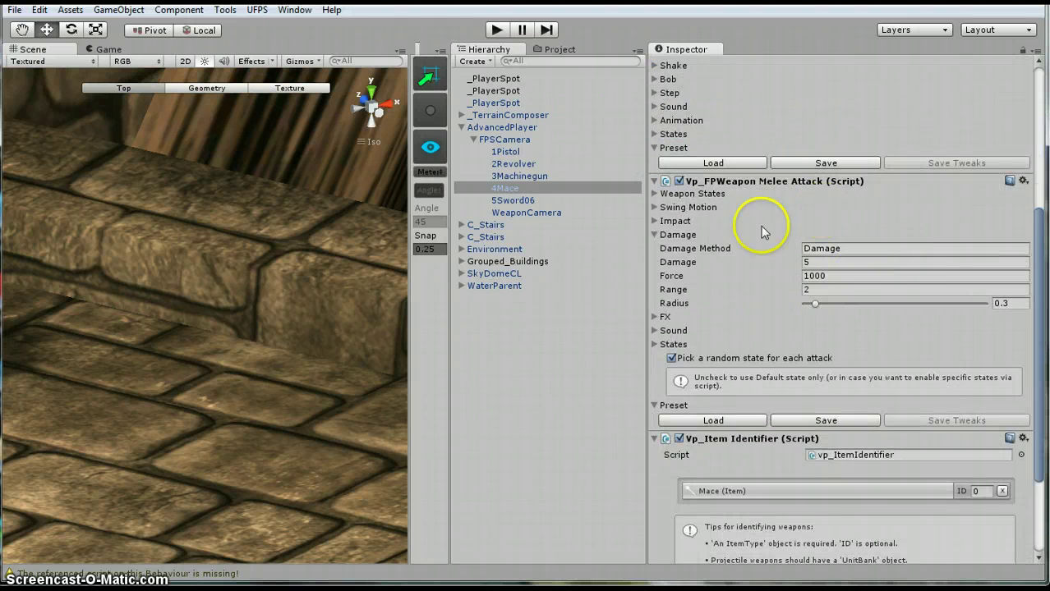
{"action": "left_click", "coordinate": [655, 331]}
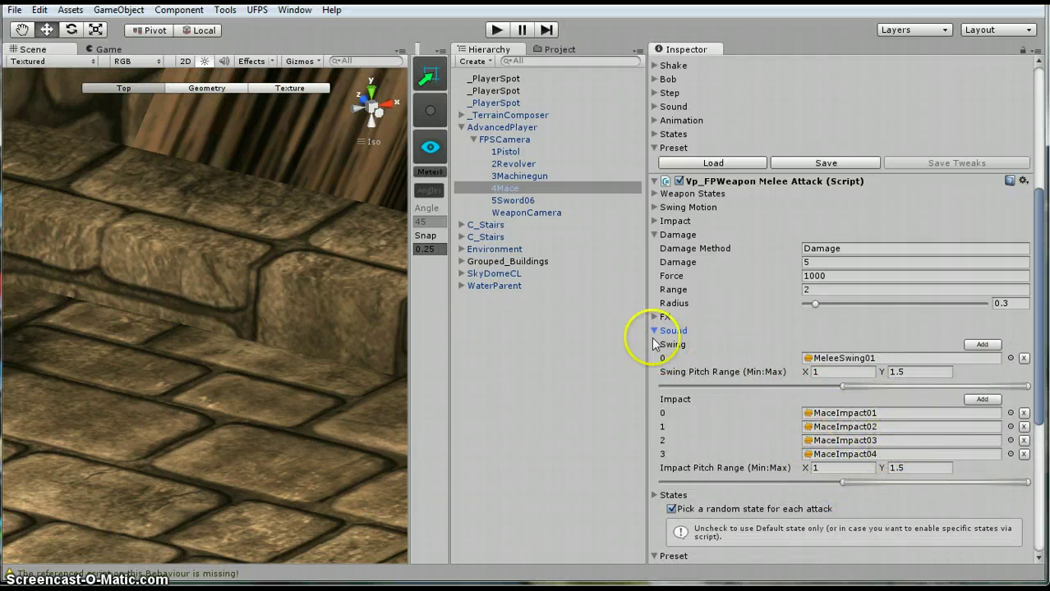
{"action": "left_click", "coordinate": [653, 330]}
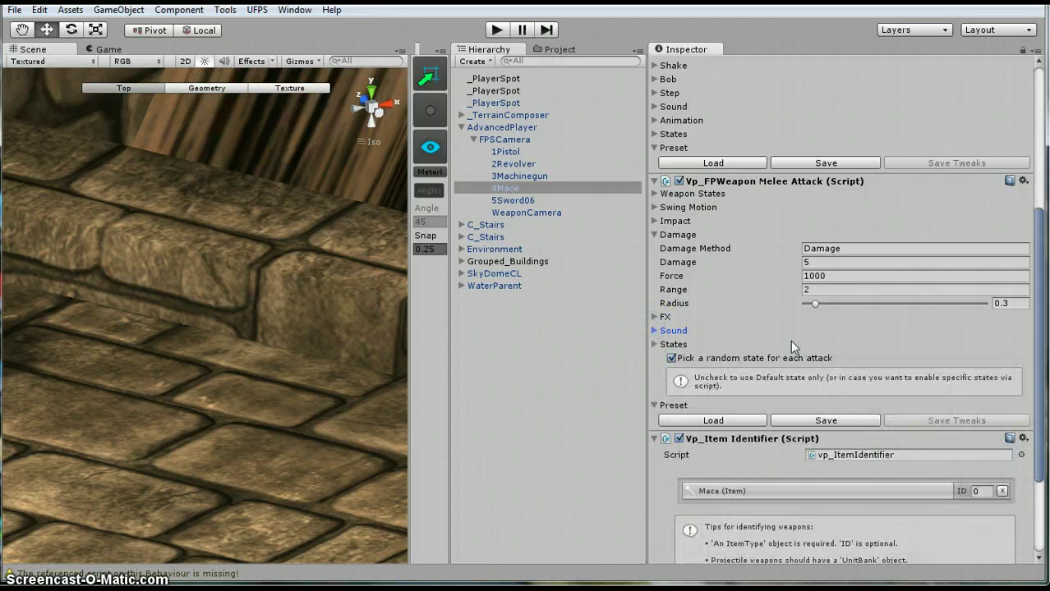
{"action": "scroll", "coordinate": [790, 346], "scroll_direction": "down", "scroll_amount": 4}
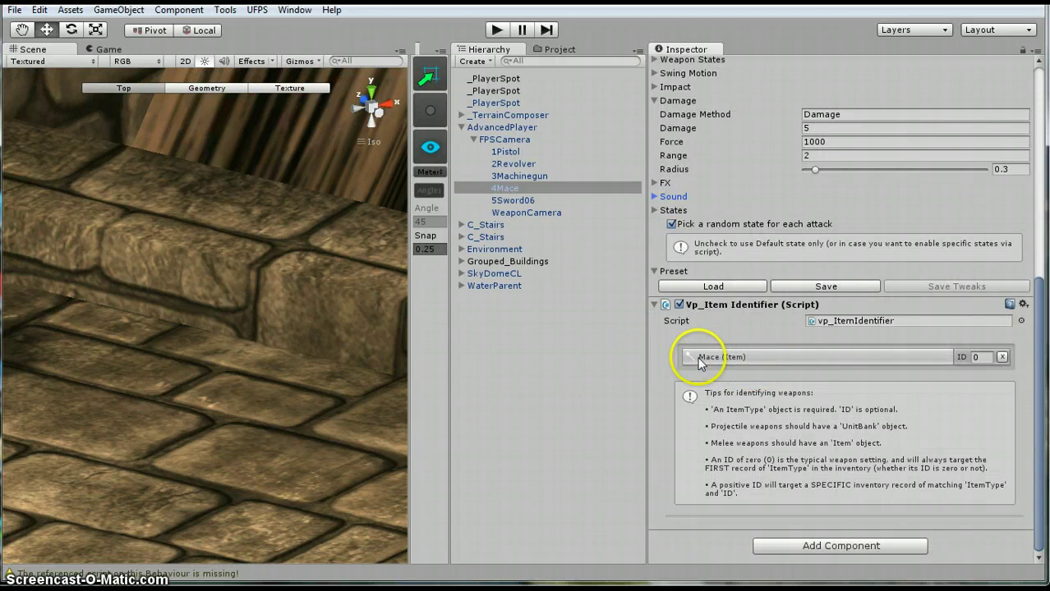